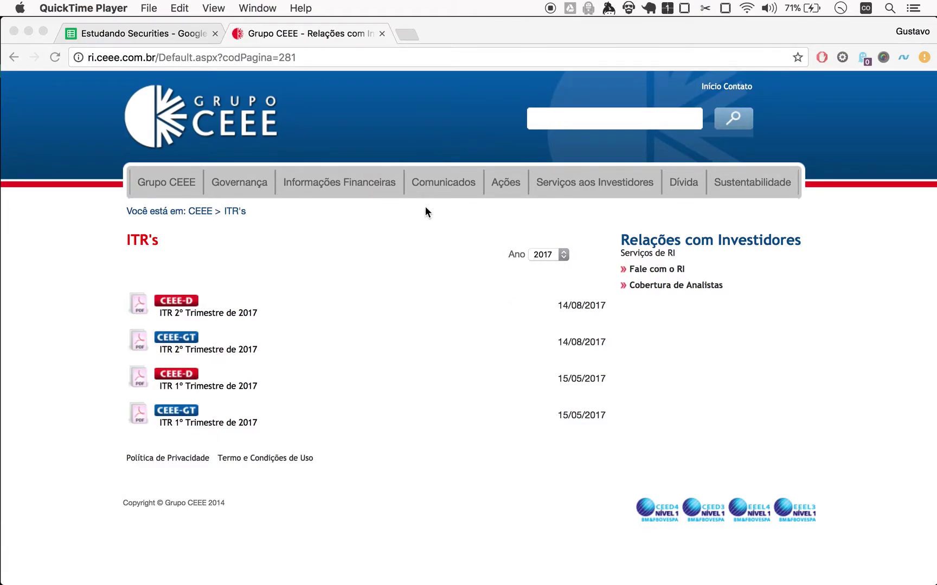
Switch to the Estudando Securities spreadsheet, dismiss the text search and review the financial columns of the Cia Estadual Energia Elétrica rows
{"action": "left_click", "coordinate": [147, 43]}
{"action": "left_click", "coordinate": [135, 33]}
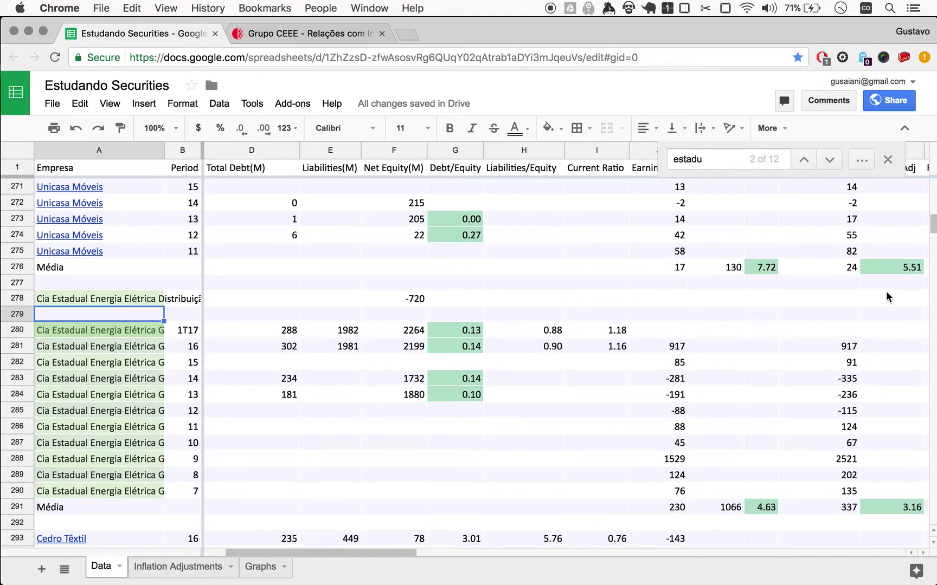
{"action": "left_click", "coordinate": [888, 160]}
{"action": "scroll", "coordinate": [819, 381], "scroll_direction": "right", "scroll_amount": 3}
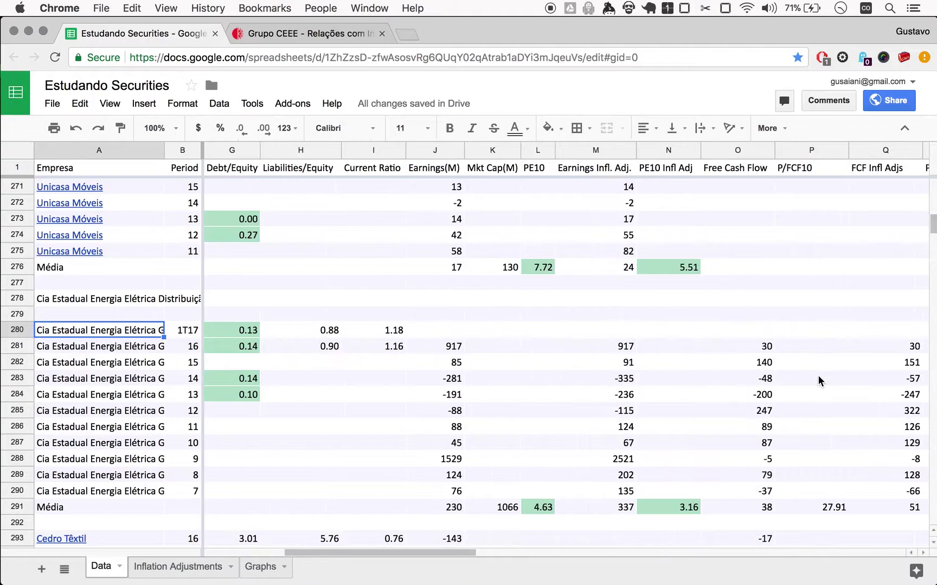
{"action": "scroll", "coordinate": [820, 381], "scroll_direction": "right", "scroll_amount": 3}
{"action": "scroll", "coordinate": [820, 381], "scroll_direction": "left", "scroll_amount": 5}
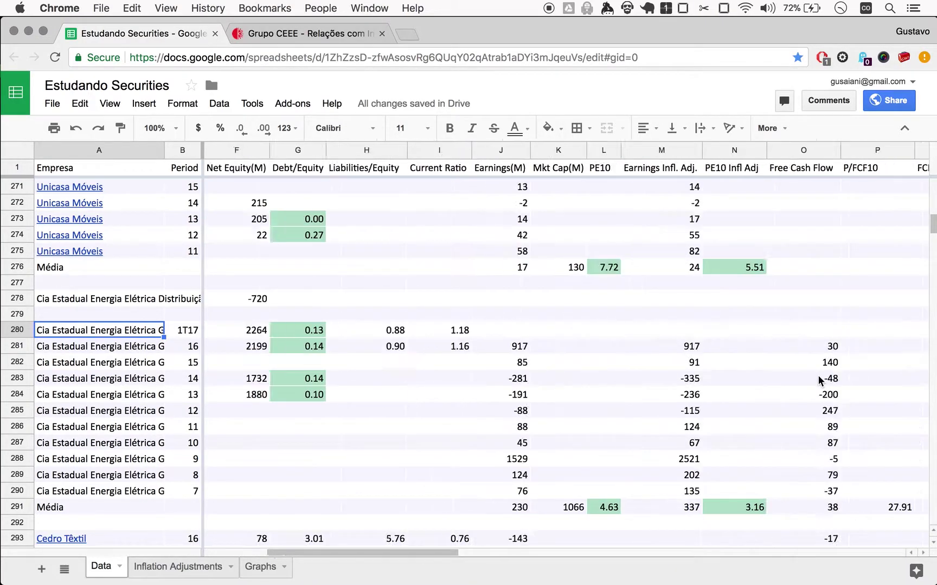
{"action": "scroll", "coordinate": [820, 381], "scroll_direction": "left", "scroll_amount": 3}
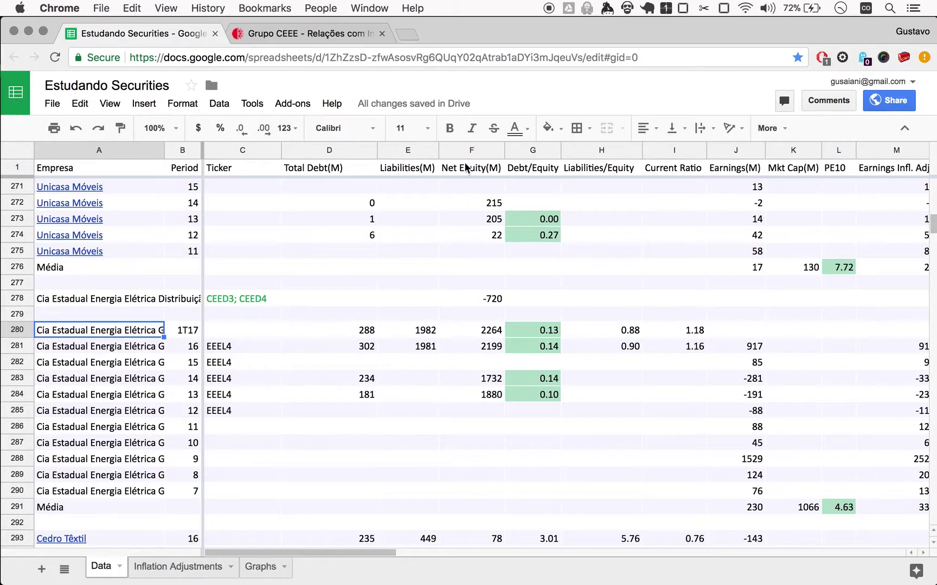
Enter 16 as the period for the Cia Estadual Energia Elétrica Distribuição row
{"action": "left_click", "coordinate": [186, 302]}
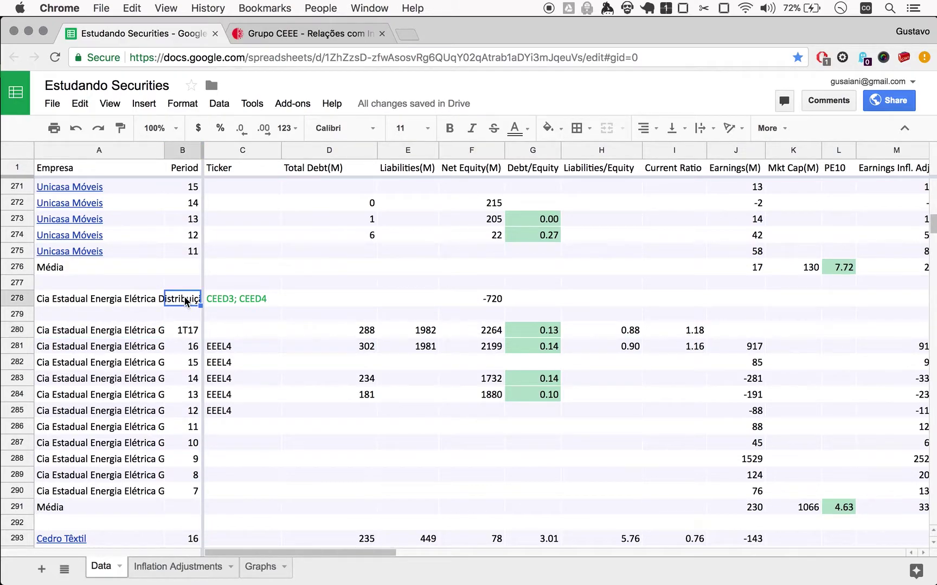
{"action": "key", "text": "Left"}
{"action": "key", "text": "Return"}
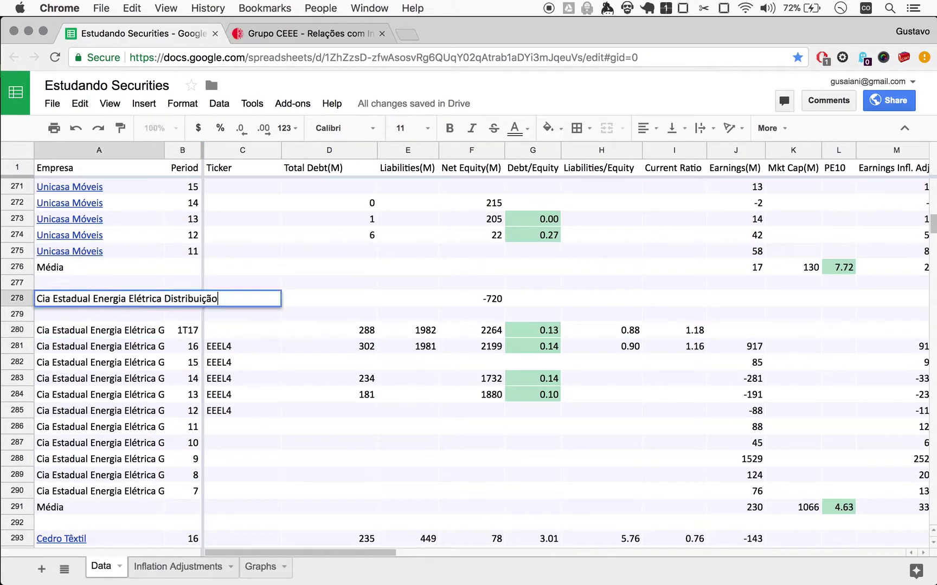
{"action": "key", "text": "Escape"}
{"action": "left_click", "coordinate": [182, 299]}
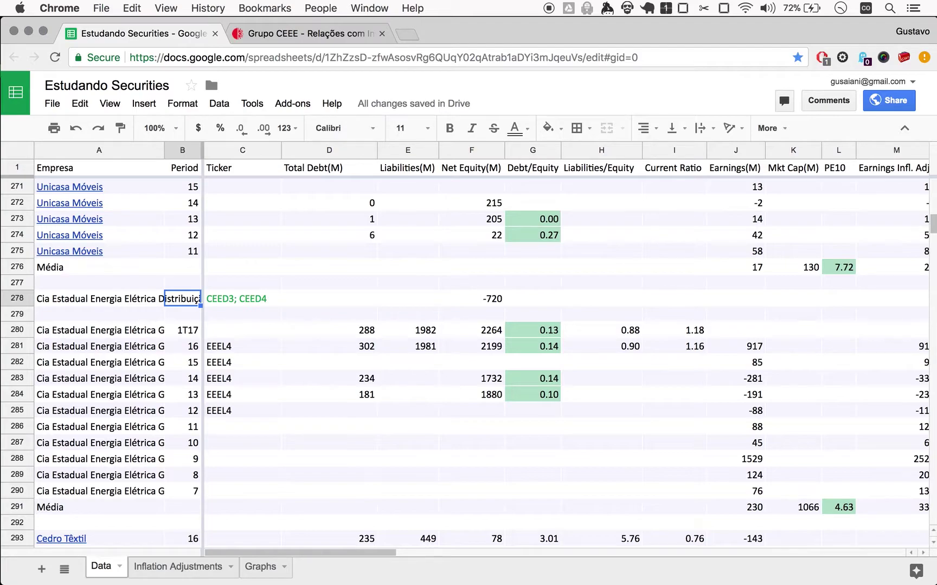
{"action": "type", "text": "16"}
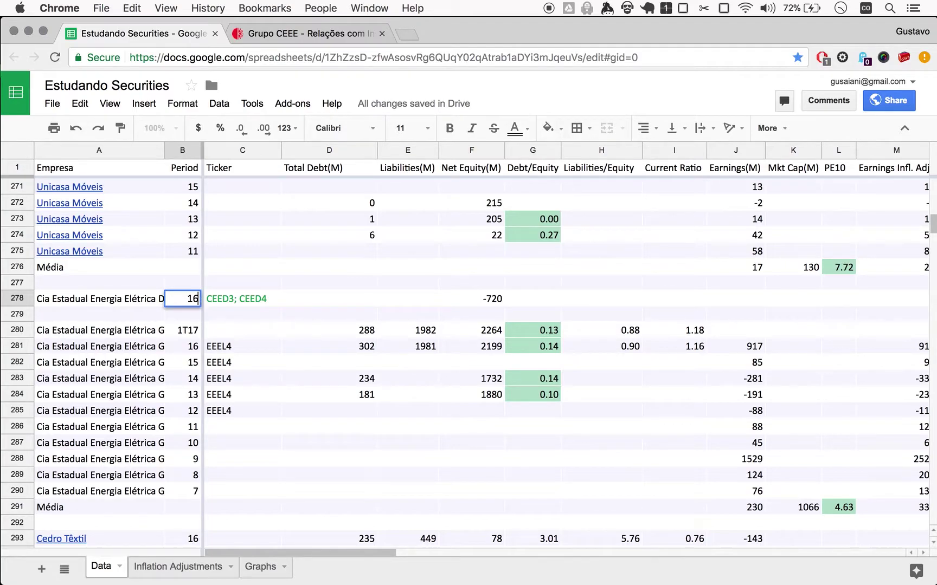
{"action": "key", "text": "Return"}
On the Grupo CEEE ITR's page, list the reports for 2016 and copy the page address
{"action": "key", "text": "ctrl+Tab"}
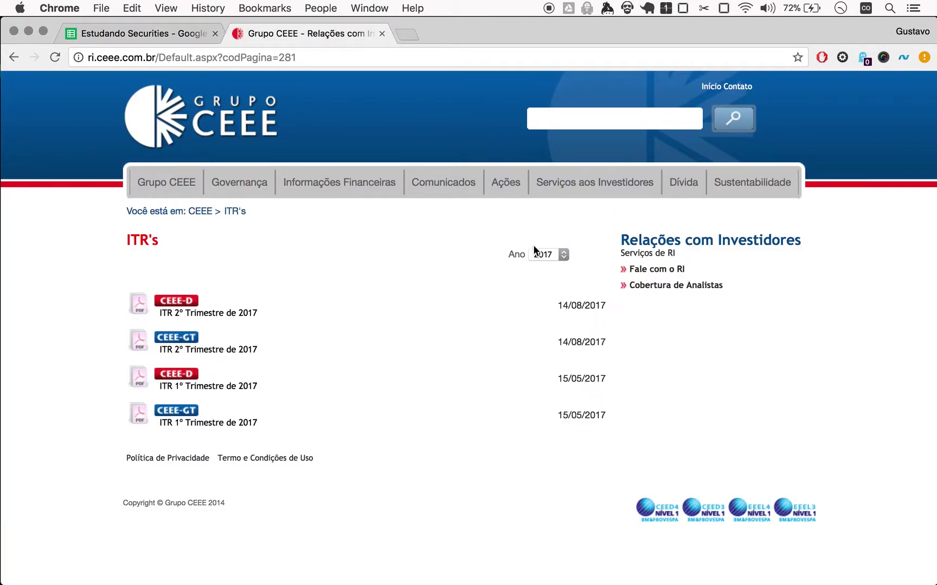
{"action": "left_click", "coordinate": [545, 255]}
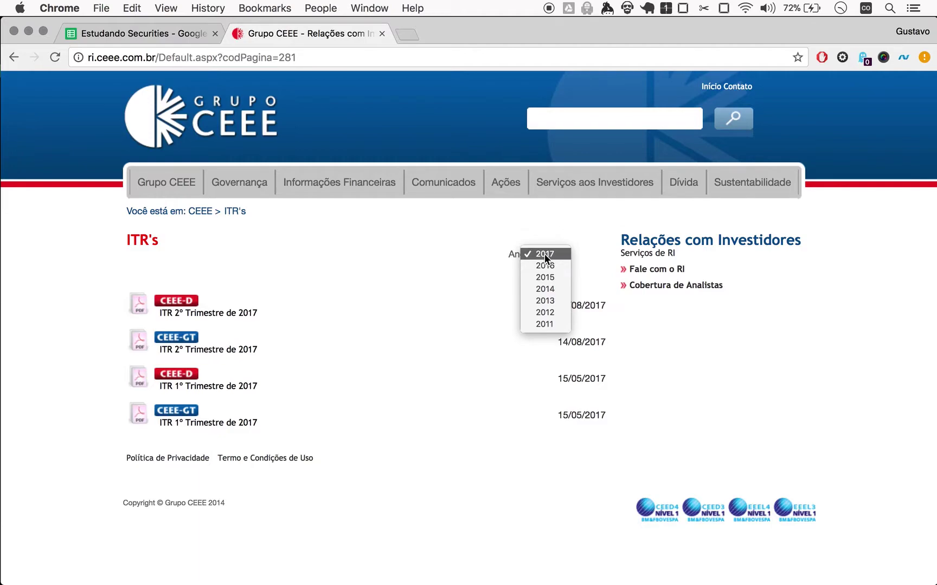
{"action": "left_click", "coordinate": [561, 226]}
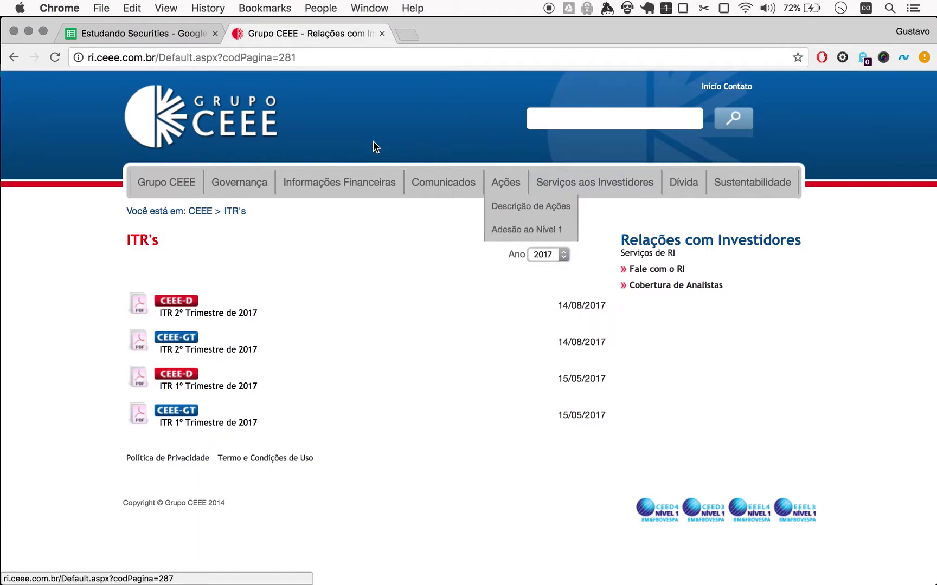
{"action": "mouse_move", "coordinate": [314, 190]}
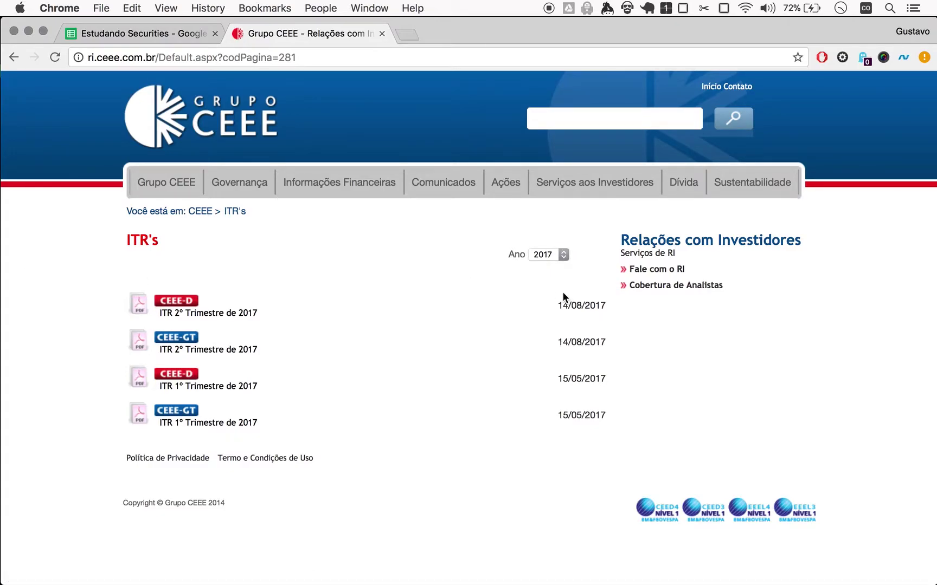
{"action": "left_click", "coordinate": [539, 255]}
{"action": "left_click", "coordinate": [539, 266]}
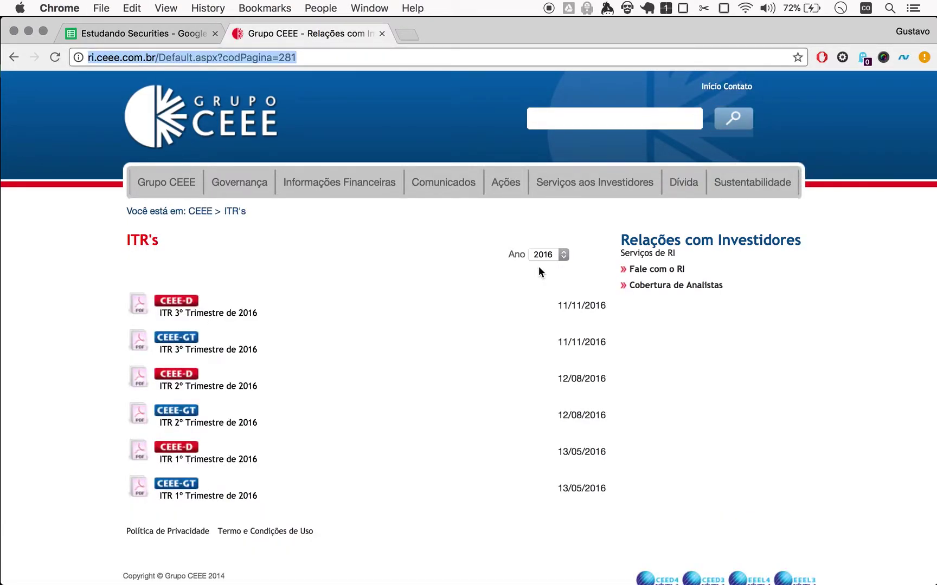
In the spreadsheet, link the Cia Estadual Energia Elétrica Distribuição name in row 278 to the copied CEEE page address
{"action": "key", "text": "ctrl+shift+Tab"}
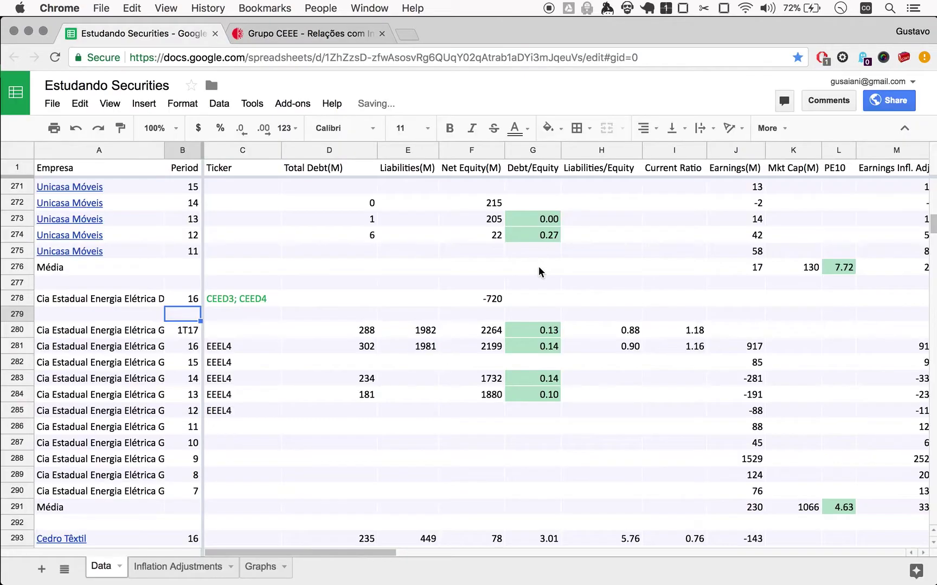
{"action": "left_click", "coordinate": [114, 303]}
{"action": "key", "text": "cmd+k"}
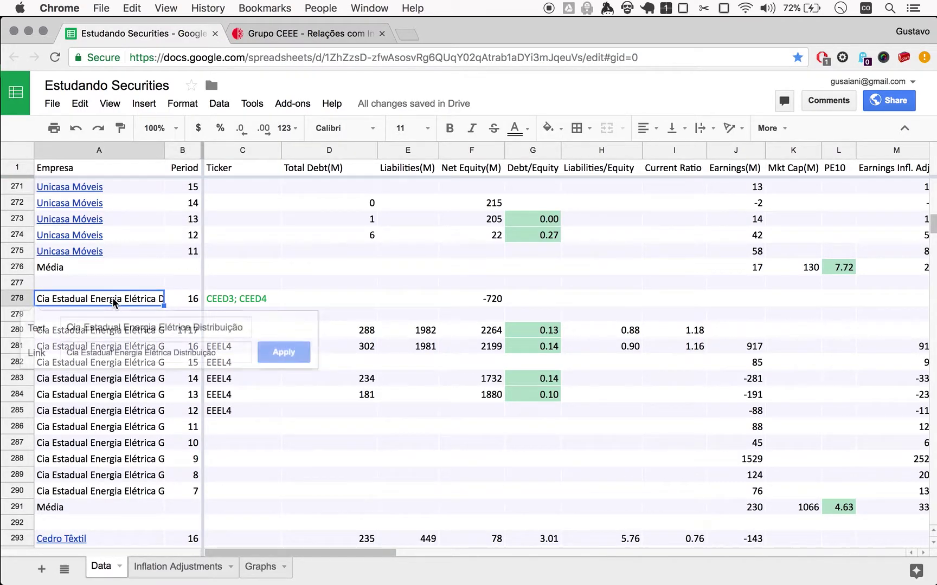
{"action": "key", "text": "cmd+v"}
{"action": "key", "text": "Return"}
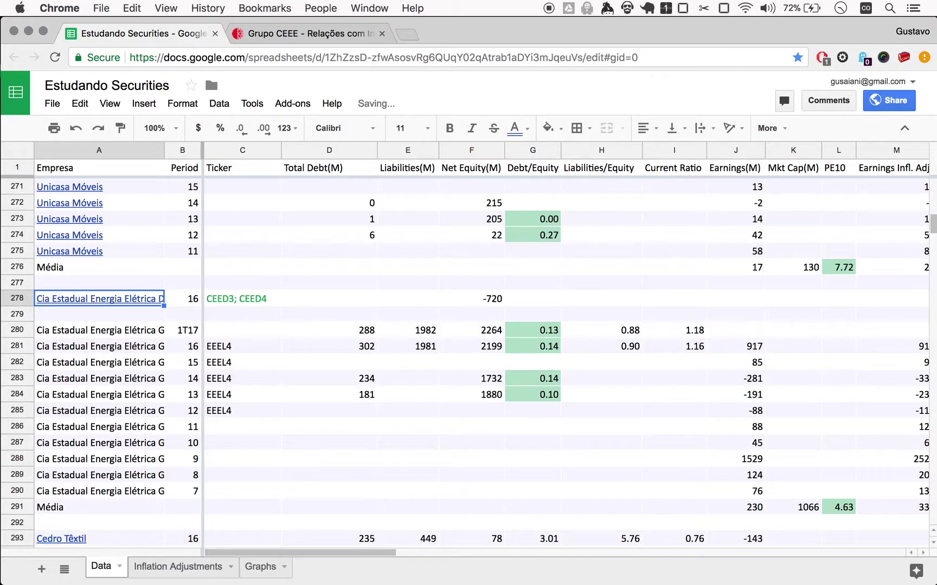
{"action": "key", "text": "Right"}
{"action": "key", "text": "Right"}
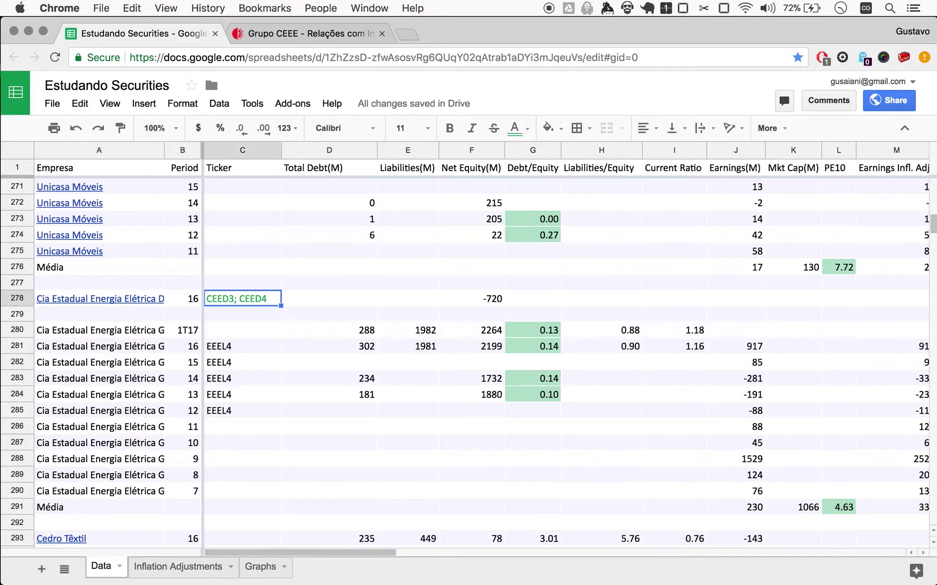
From the Grupo CEEE site's Demonstrações Financeiras Societárias, open the CEEE-D report Demonstrações Financeiras Padronizadas 2016
{"action": "key", "text": "ctrl+Tab"}
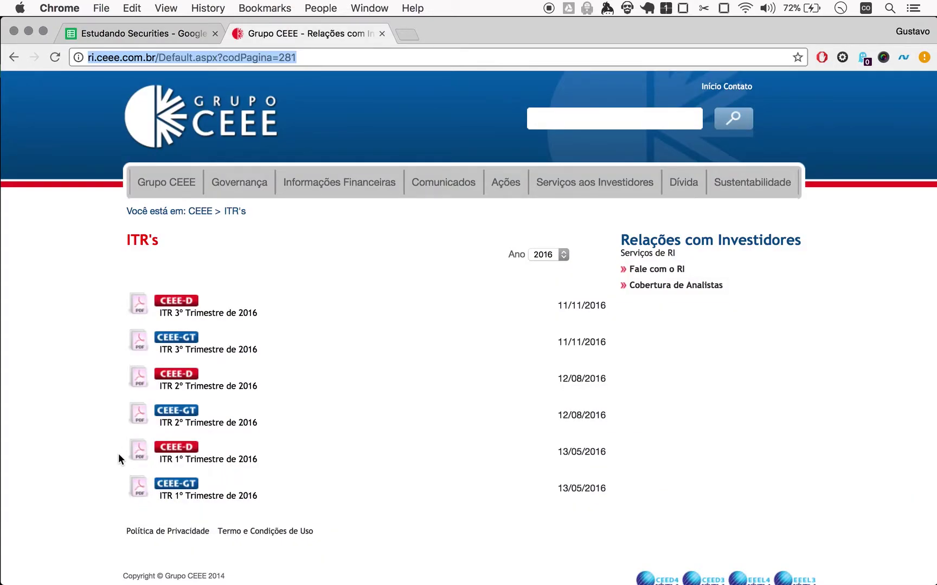
{"action": "mouse_move", "coordinate": [362, 195]}
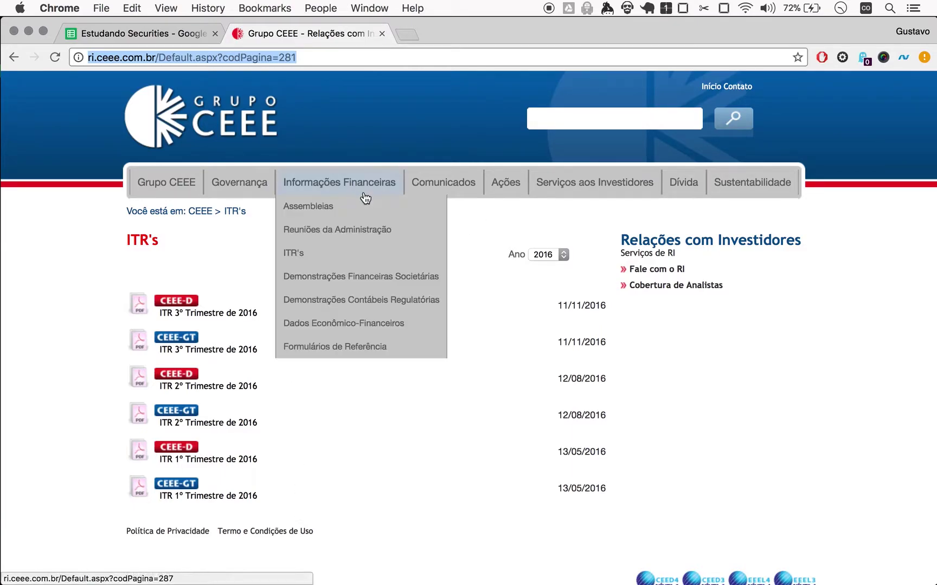
{"action": "left_click", "coordinate": [339, 281]}
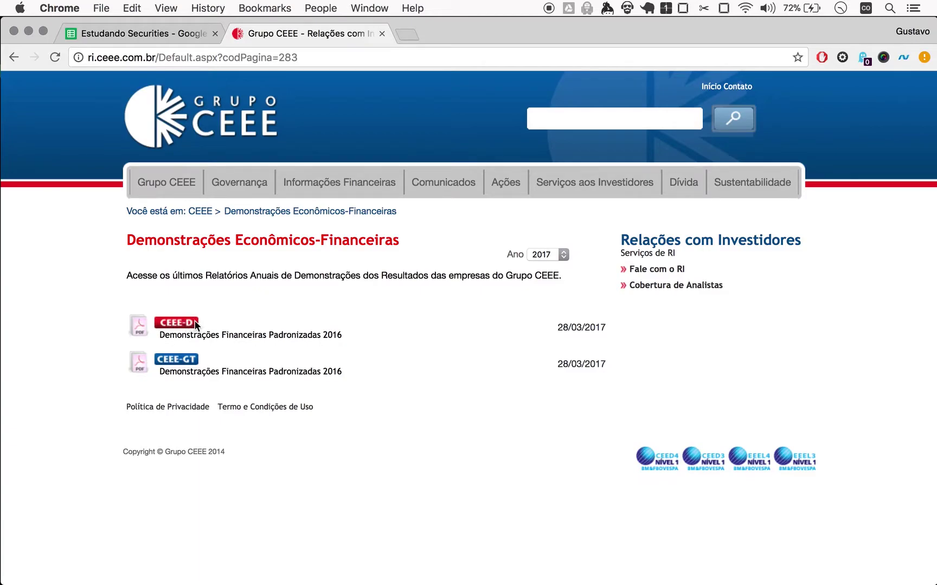
{"action": "left_click", "coordinate": [250, 336]}
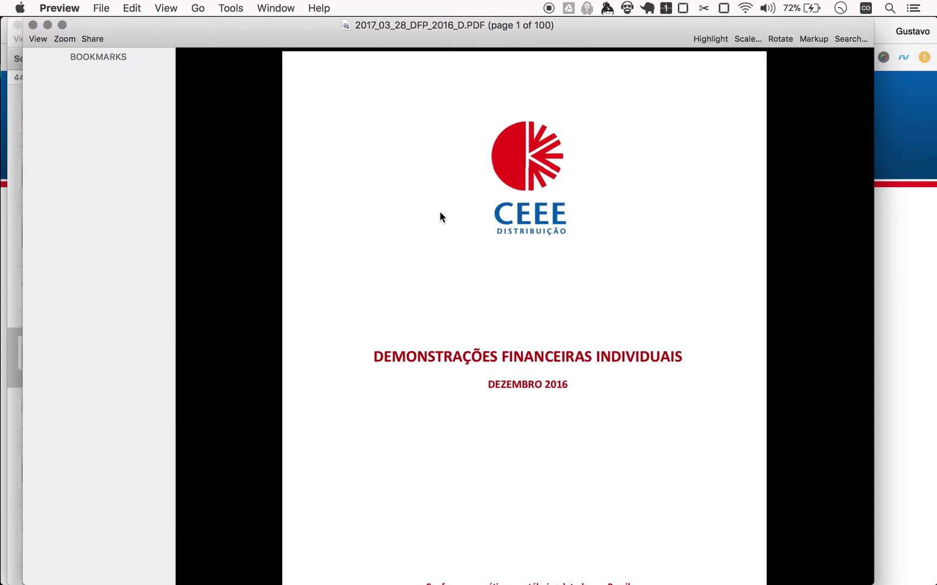
Look through the CEEE-D 2016 financial statements PDF for the Balanço Patrimonial
{"action": "scroll", "coordinate": [456, 434], "scroll_direction": "down", "scroll_amount": 20}
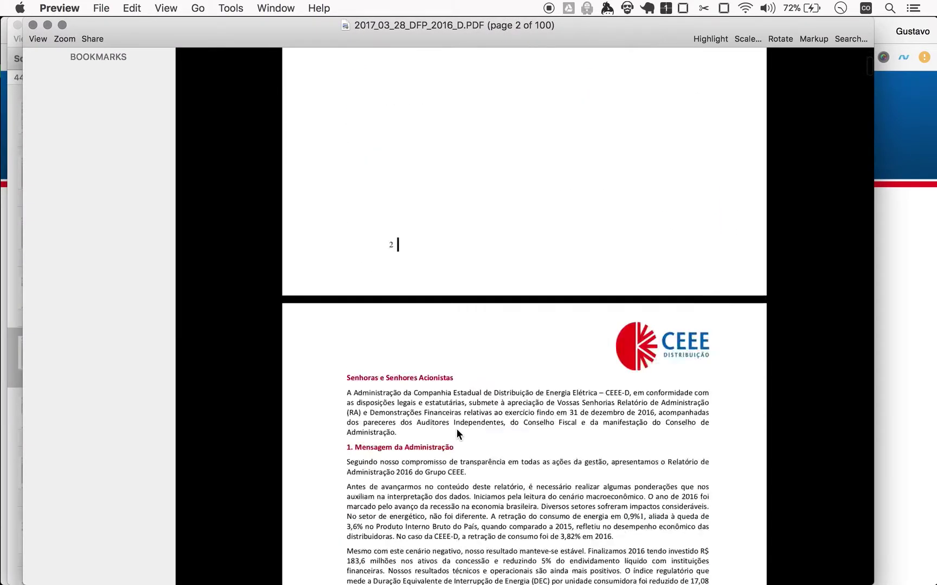
{"action": "scroll", "coordinate": [456, 429], "scroll_direction": "down", "scroll_amount": 20}
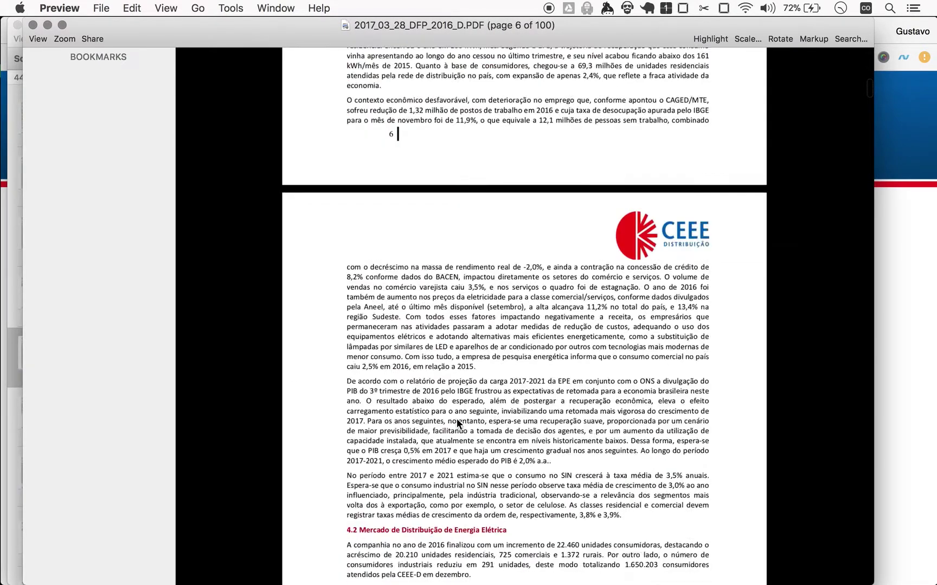
{"action": "scroll", "coordinate": [457, 420], "scroll_direction": "down", "scroll_amount": 20}
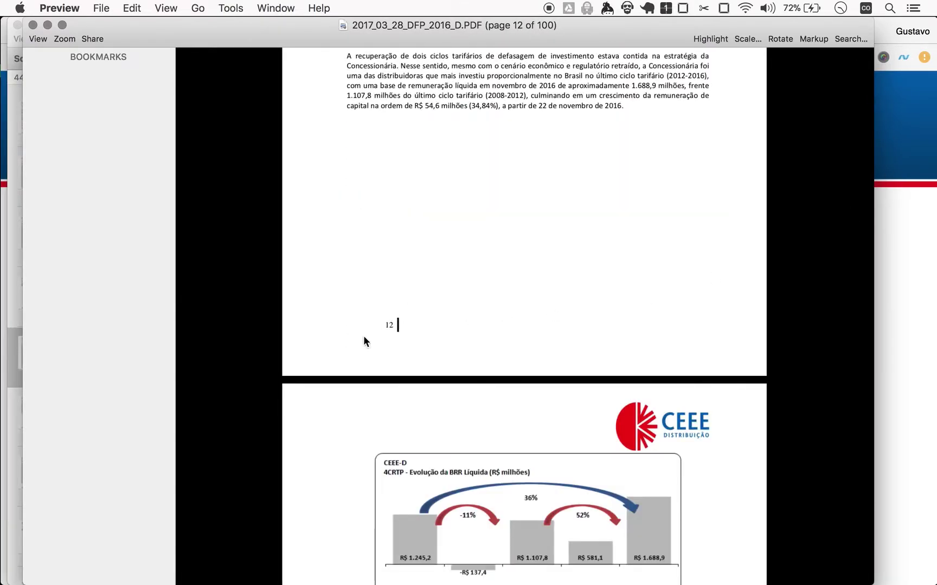
{"action": "scroll", "coordinate": [499, 542], "scroll_direction": "down", "scroll_amount": 8}
{"action": "scroll", "coordinate": [499, 541], "scroll_direction": "down", "scroll_amount": 15}
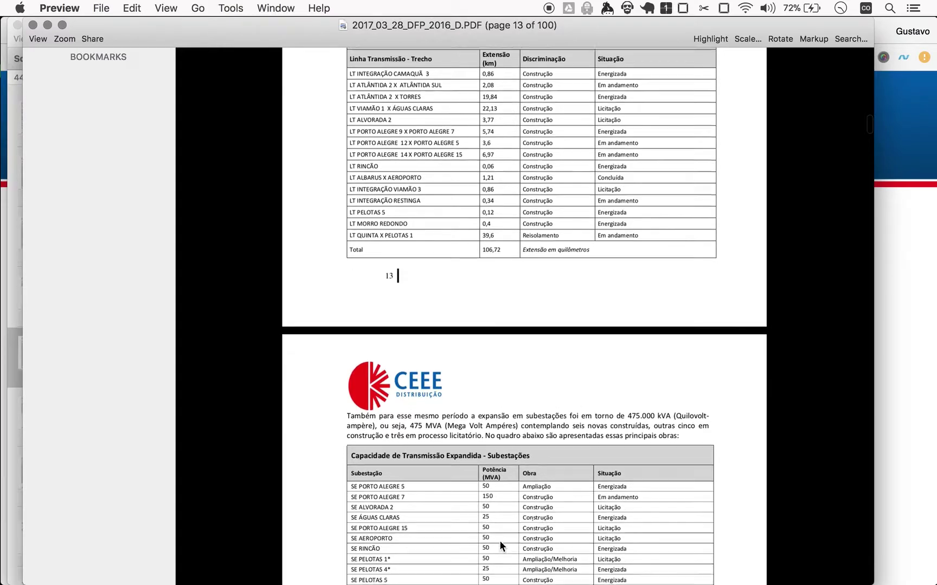
{"action": "scroll", "coordinate": [499, 541], "scroll_direction": "down", "scroll_amount": 20}
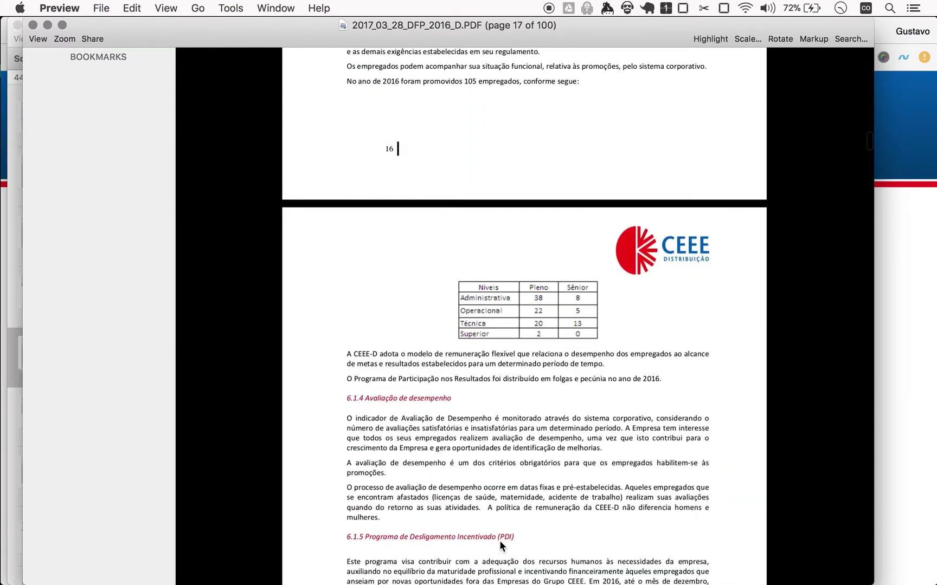
{"action": "scroll", "coordinate": [497, 520], "scroll_direction": "down", "scroll_amount": 6}
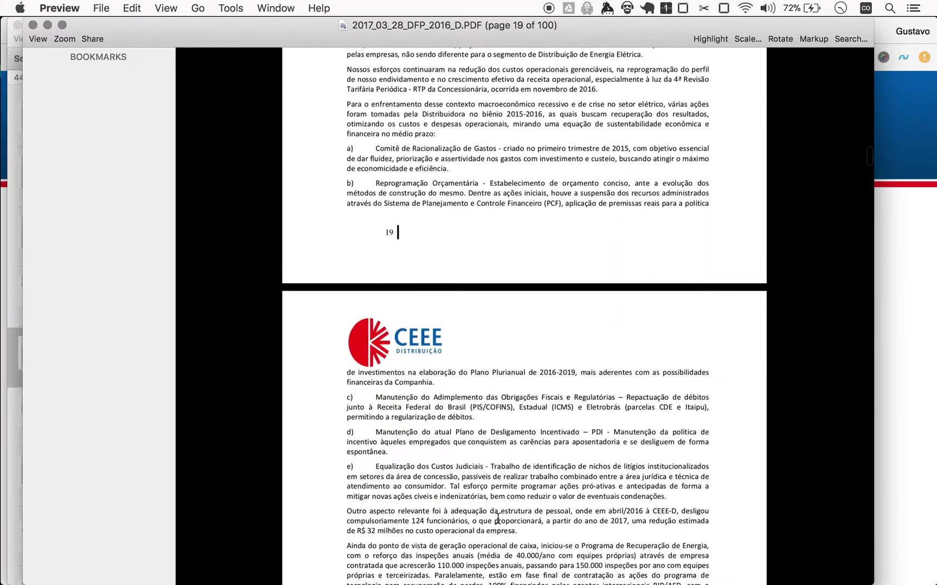
{"action": "scroll", "coordinate": [498, 520], "scroll_direction": "down", "scroll_amount": 8}
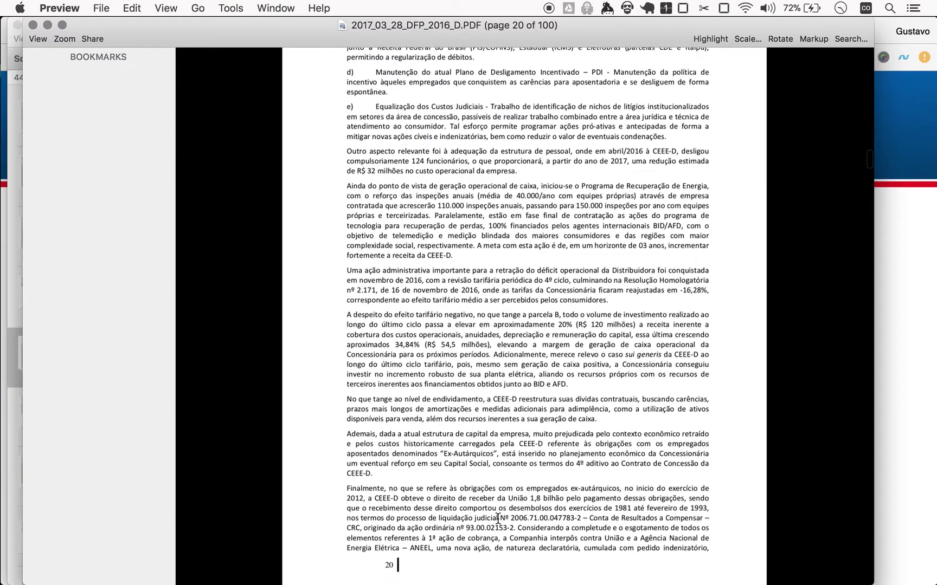
{"action": "scroll", "coordinate": [498, 519], "scroll_direction": "down", "scroll_amount": 10}
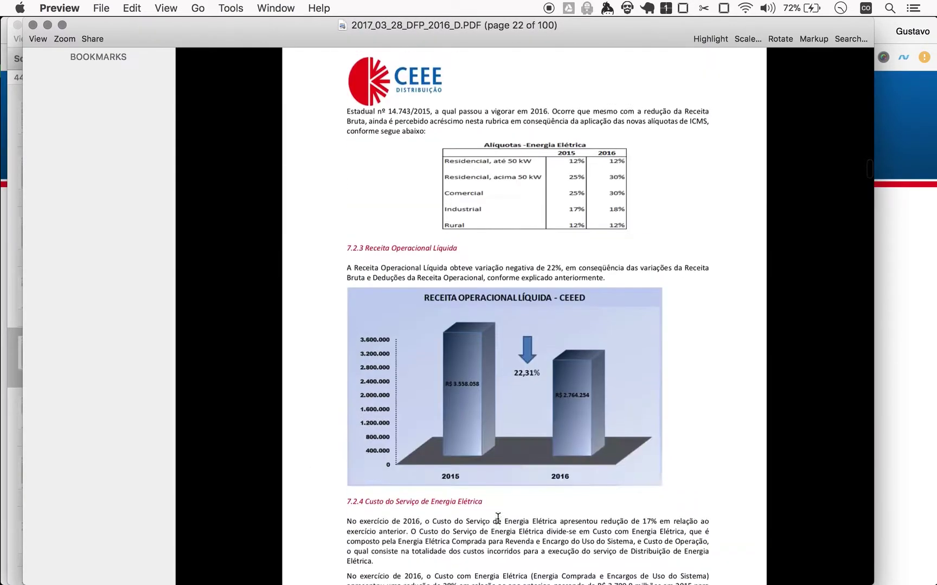
{"action": "scroll", "coordinate": [597, 308], "scroll_direction": "down", "scroll_amount": 8}
{"action": "scroll", "coordinate": [597, 309], "scroll_direction": "down", "scroll_amount": 14}
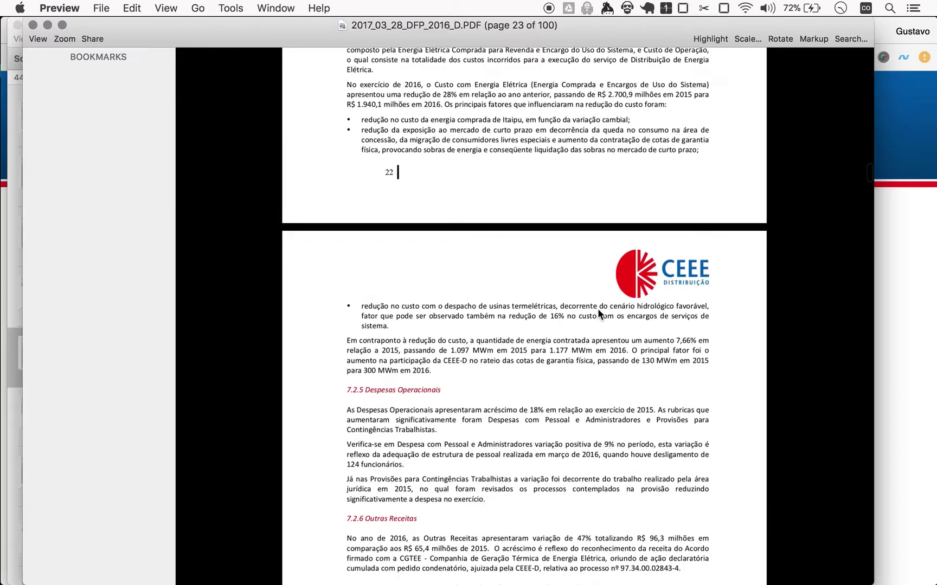
{"action": "scroll", "coordinate": [598, 310], "scroll_direction": "down", "scroll_amount": 15}
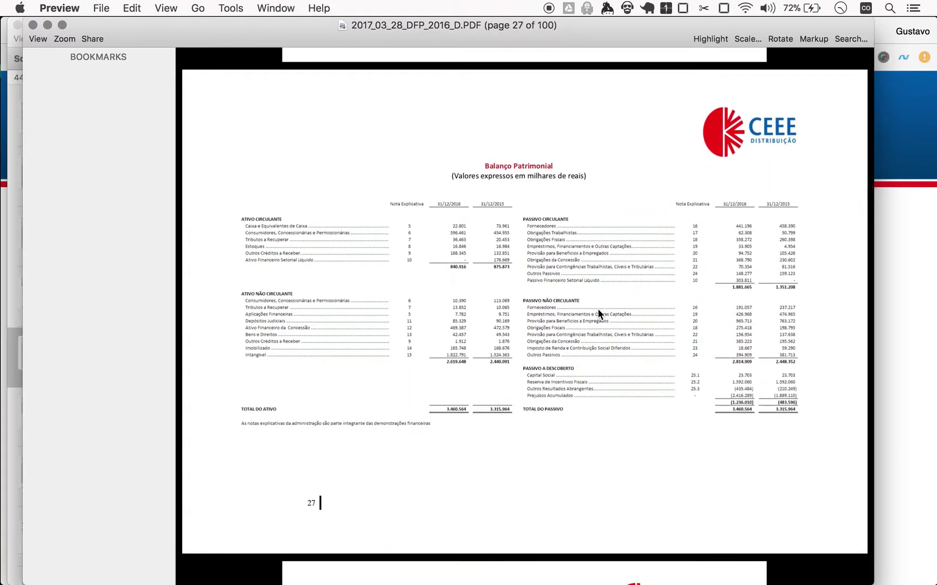
Enlarge the Balanço Patrimonial and examine its current liabilities, non-current liabilities and negative equity sections
{"action": "key", "text": "alt+super+1"}
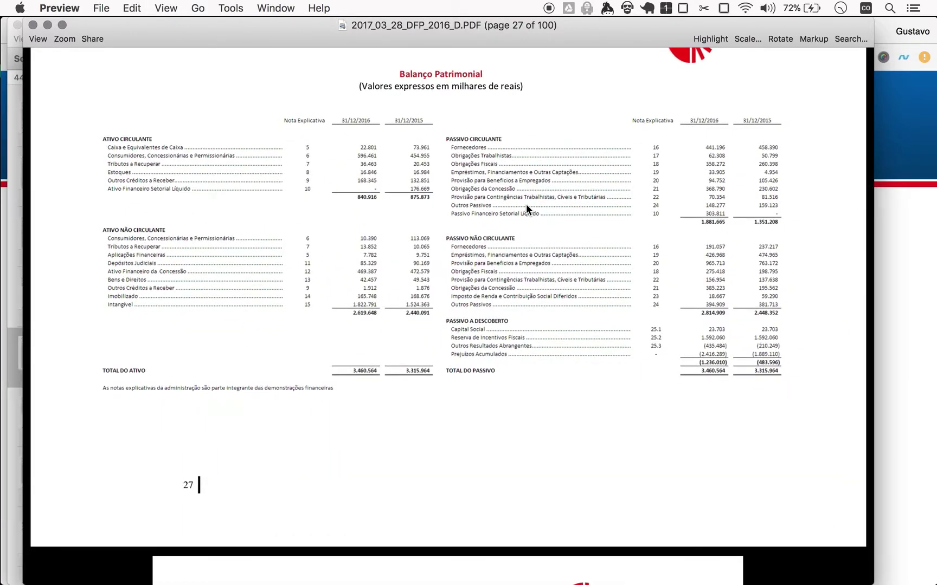
{"action": "scroll", "coordinate": [526, 205], "scroll_direction": "down", "scroll_amount": 3}
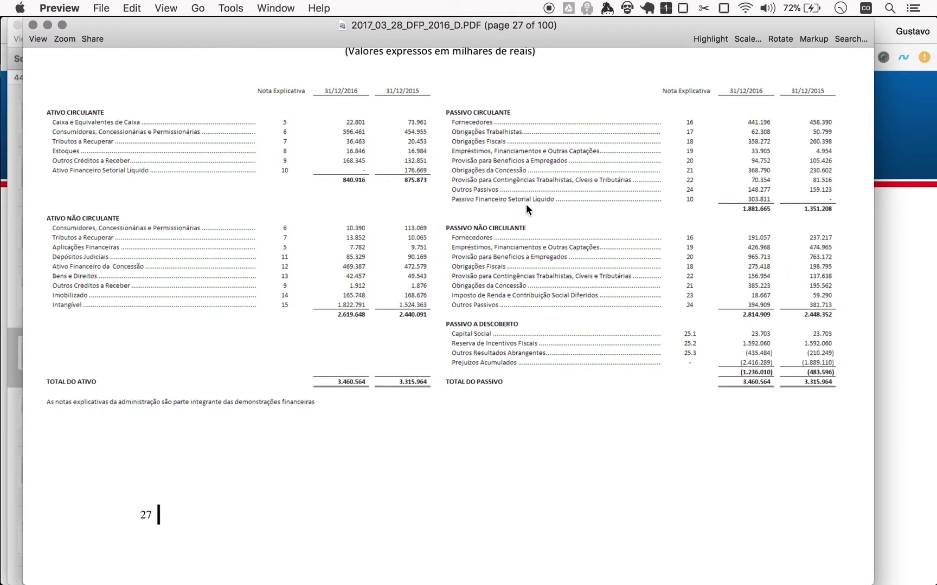
{"action": "key", "text": "super+plus"}
{"action": "scroll", "coordinate": [553, 244], "scroll_direction": "right", "scroll_amount": 5}
{"action": "scroll", "coordinate": [554, 244], "scroll_direction": "up", "scroll_amount": 4}
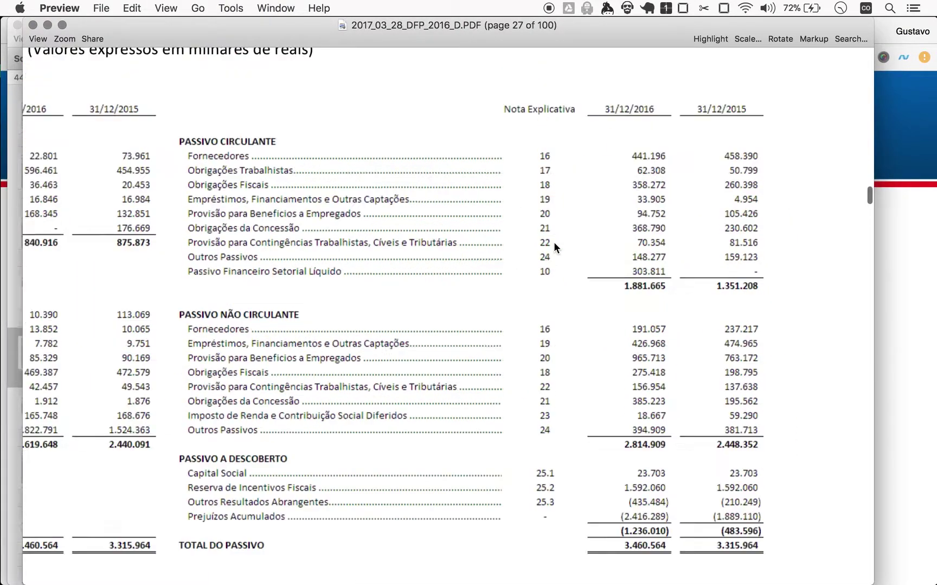
{"action": "scroll", "coordinate": [554, 242], "scroll_direction": "down", "scroll_amount": 3}
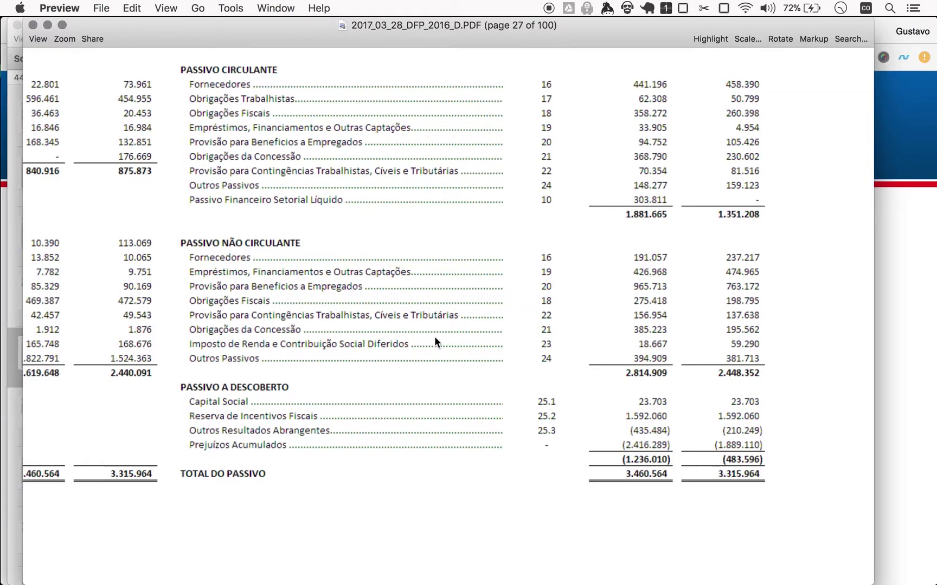
Review the asset and liability sides of CEEE-D's Balanço Patrimonial for 2016 and 2015, down to the Passivo a Descoberto totals
{"action": "scroll", "coordinate": [434, 336], "scroll_direction": "down", "scroll_amount": 5}
{"action": "scroll", "coordinate": [434, 336], "scroll_direction": "up", "scroll_amount": 3}
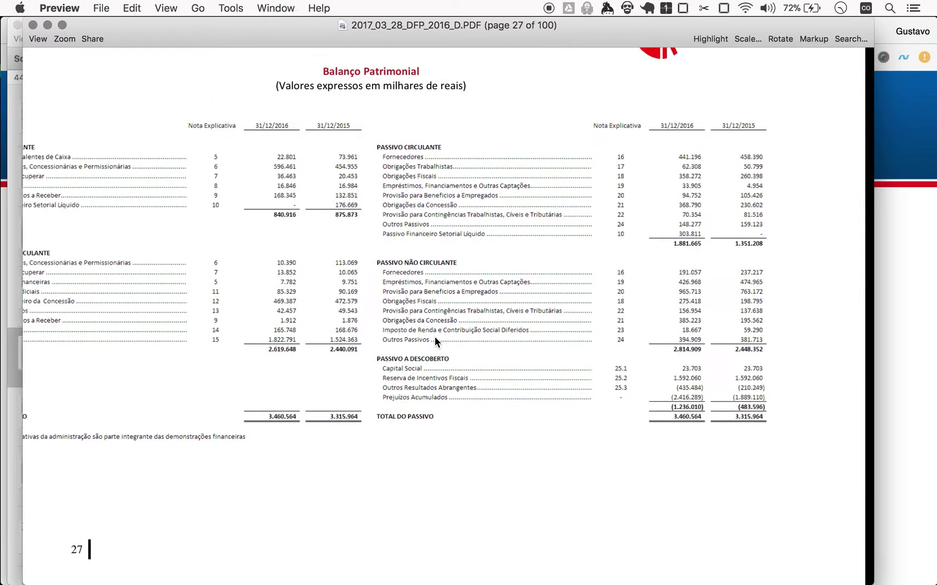
{"action": "scroll", "coordinate": [424, 322], "scroll_direction": "left", "scroll_amount": 3}
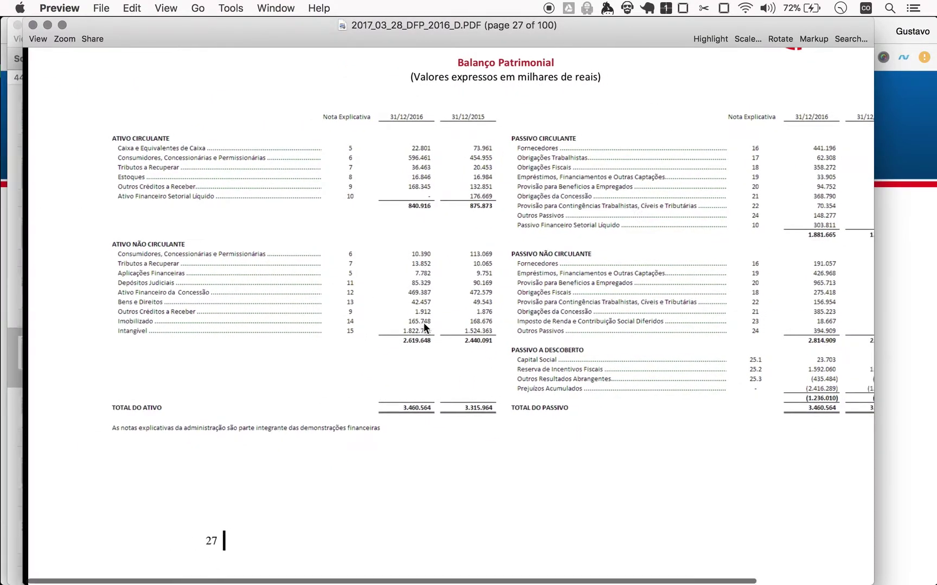
{"action": "scroll", "coordinate": [424, 322], "scroll_direction": "right", "scroll_amount": 3}
{"action": "scroll", "coordinate": [424, 328], "scroll_direction": "right", "scroll_amount": 2}
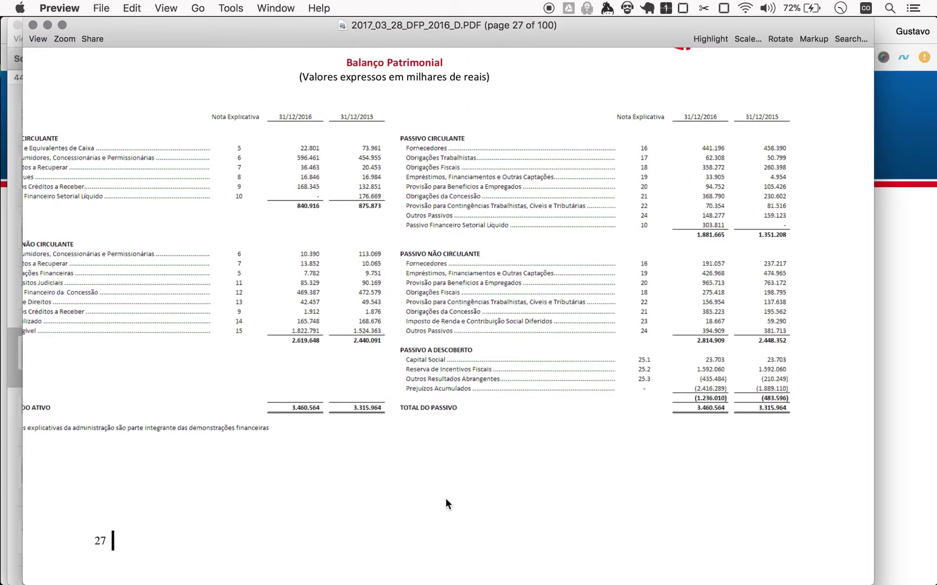
{"action": "scroll", "coordinate": [434, 502], "scroll_direction": "right", "scroll_amount": 2}
{"action": "scroll", "coordinate": [434, 502], "scroll_direction": "up", "scroll_amount": 1}
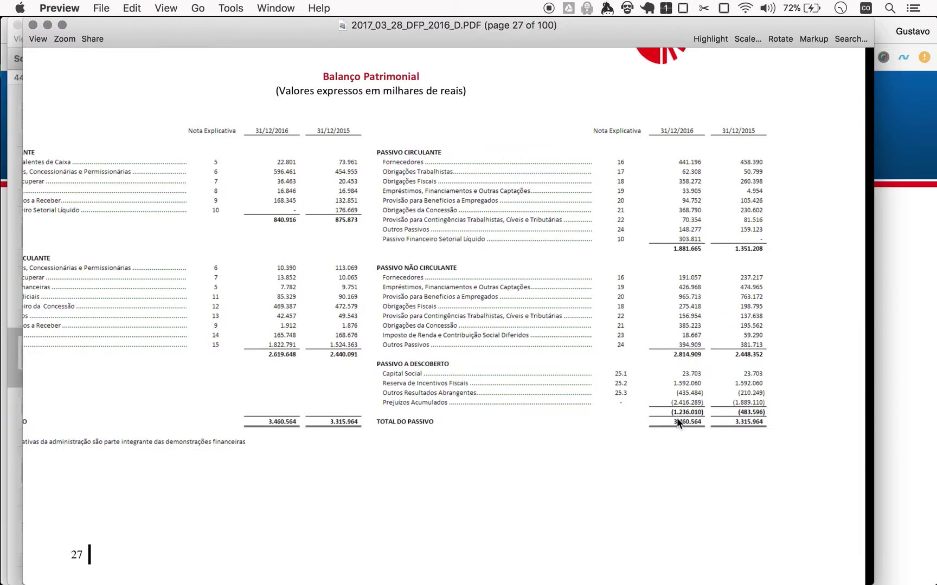
Back in the Estudando Securities spreadsheet, set the period 16 Net Equity(M) in row 278 to -1236
{"action": "key", "text": "super+Tab"}
{"action": "key", "text": "ctrl+shift+Tab"}
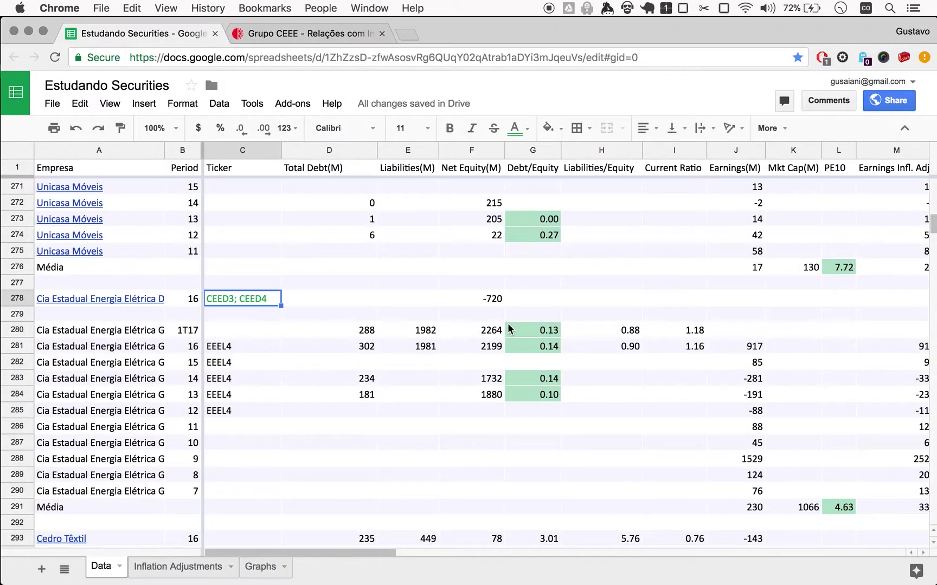
{"action": "left_click", "coordinate": [489, 299]}
{"action": "type", "text": "-1236"}
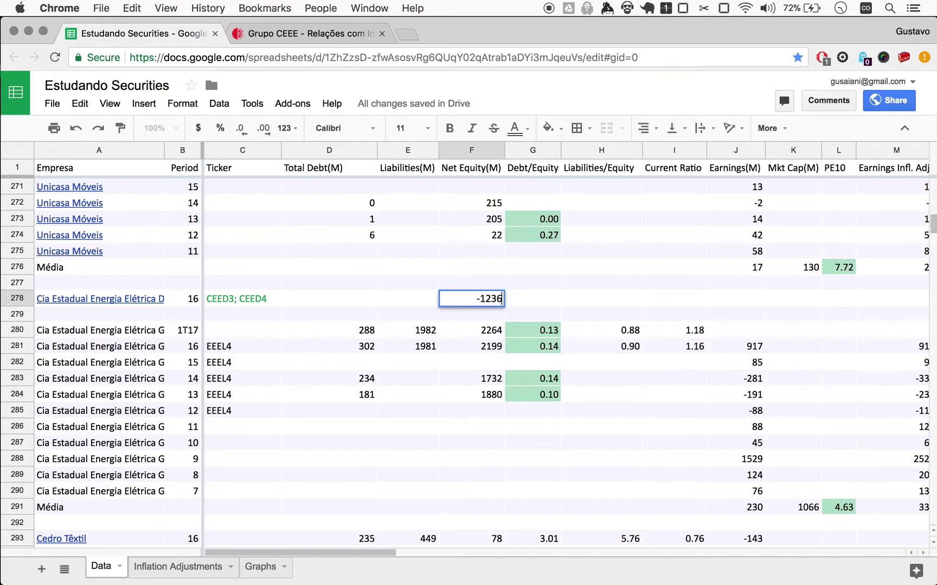
{"action": "key", "text": "Return"}
{"action": "left_click", "coordinate": [489, 299]}
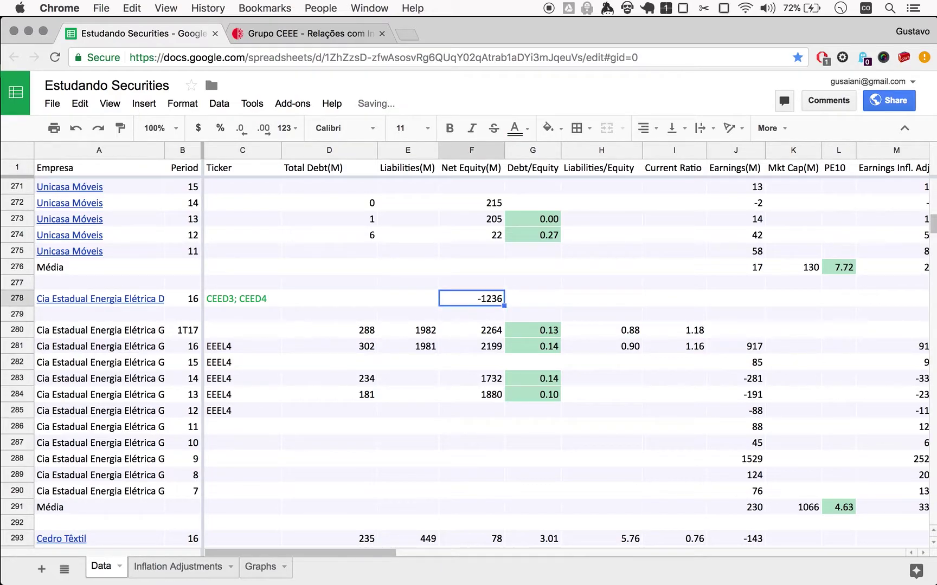
{"action": "key", "text": "ctrl+Tab"}
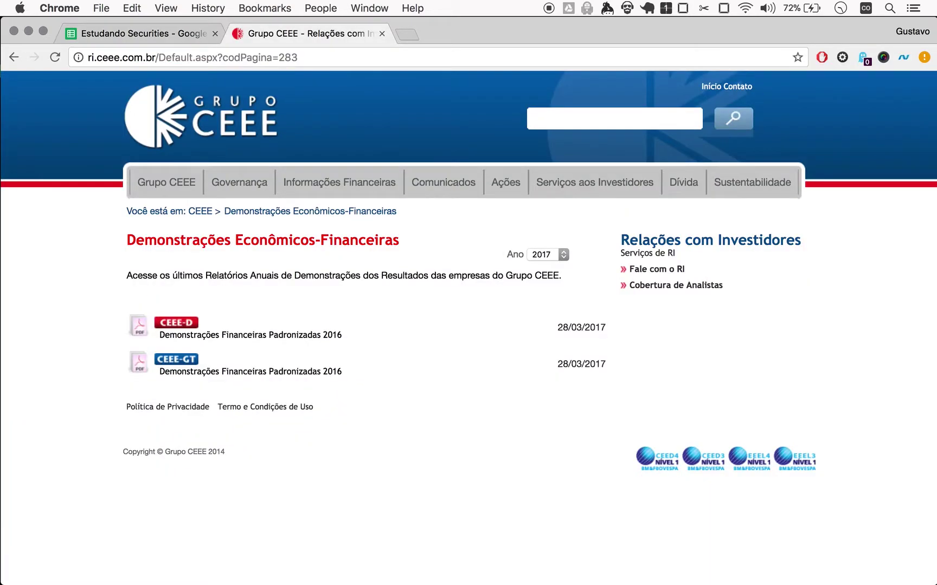
{"action": "key", "text": "ctrl+Tab"}
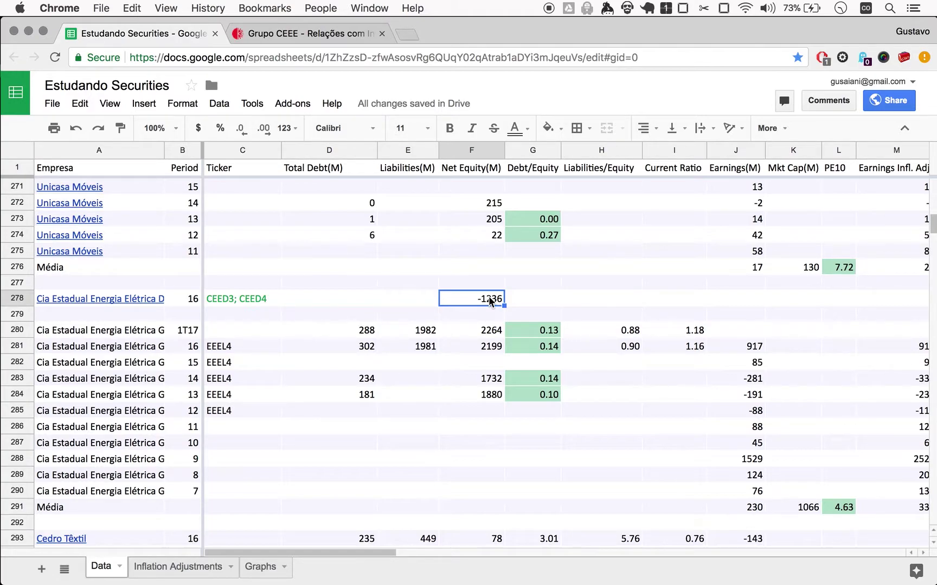
Return to the Balanço Patrimonial PDF and add its 2016 current and non-current liabilities in Calculator as 1882 + 2815
{"action": "key", "text": "super+Tab"}
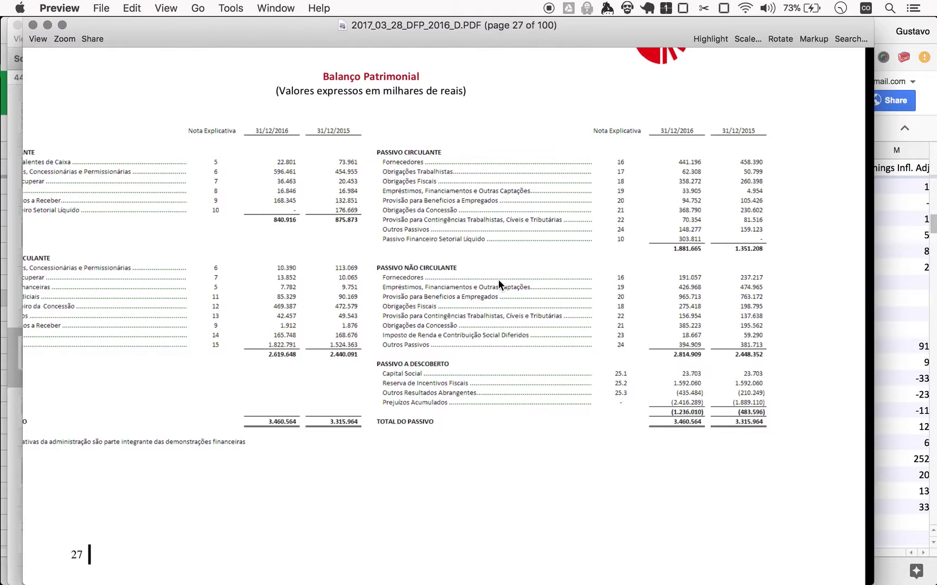
{"action": "key", "text": "super+space"}
{"action": "type", "text": "calc"}
{"action": "key", "text": "Return"}
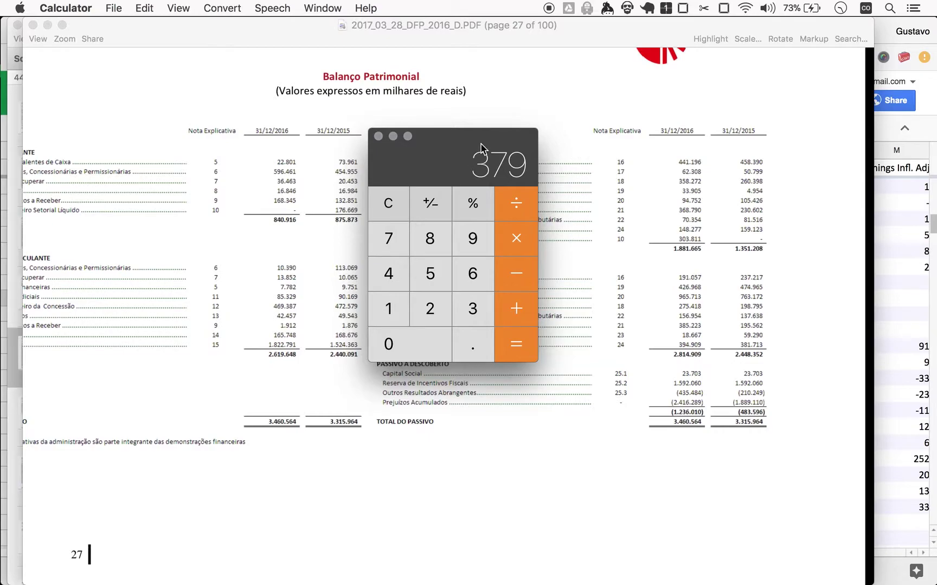
{"action": "left_click_drag", "start_coordinate": [469, 140], "coordinate": [245, 74]}
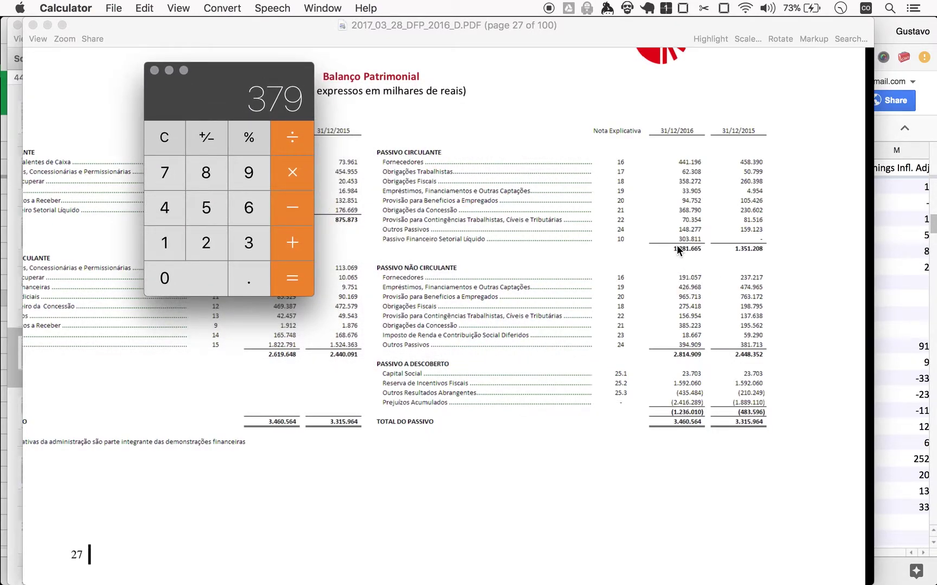
{"action": "type", "text": "188"}
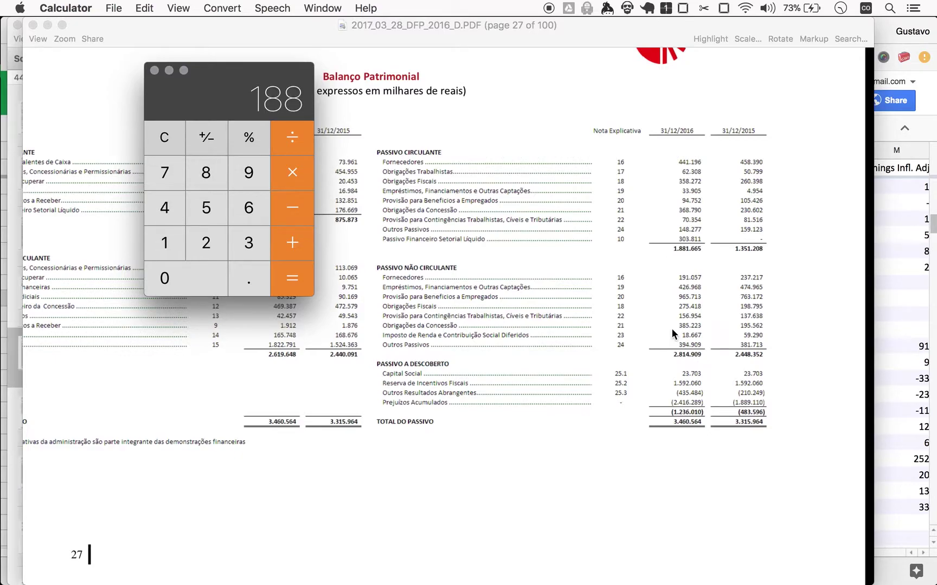
{"action": "type", "text": "2+2815"}
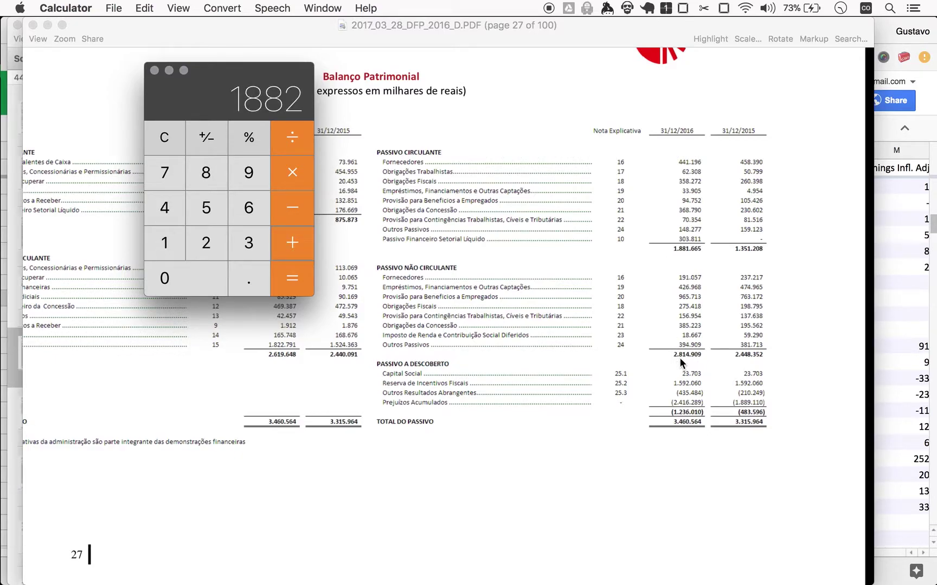
{"action": "key", "text": "Return"}
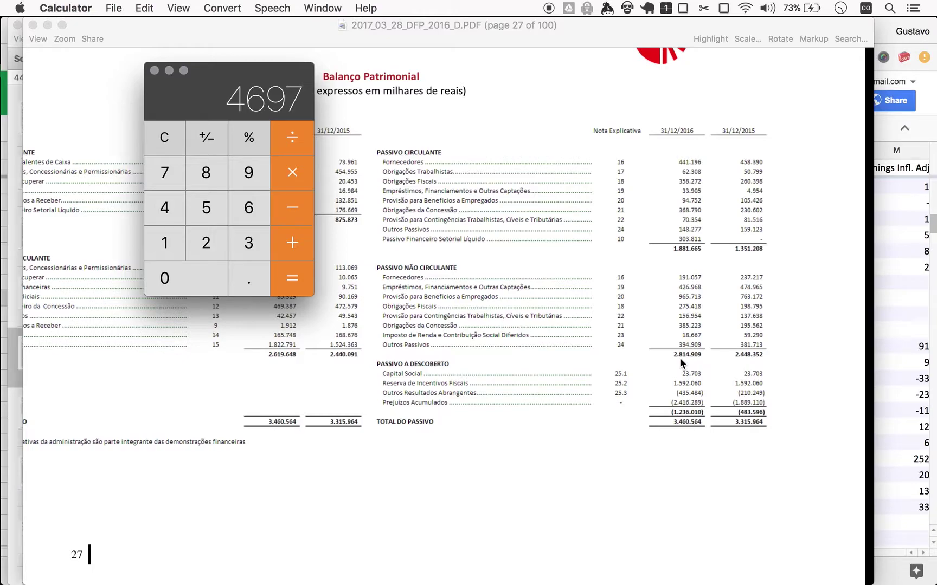
Switch to the spreadsheet and enter 4697 as Liabilities(M) for Cia Estadual Energia Elétrica D in row 278
{"action": "key", "text": "super+Tab"}
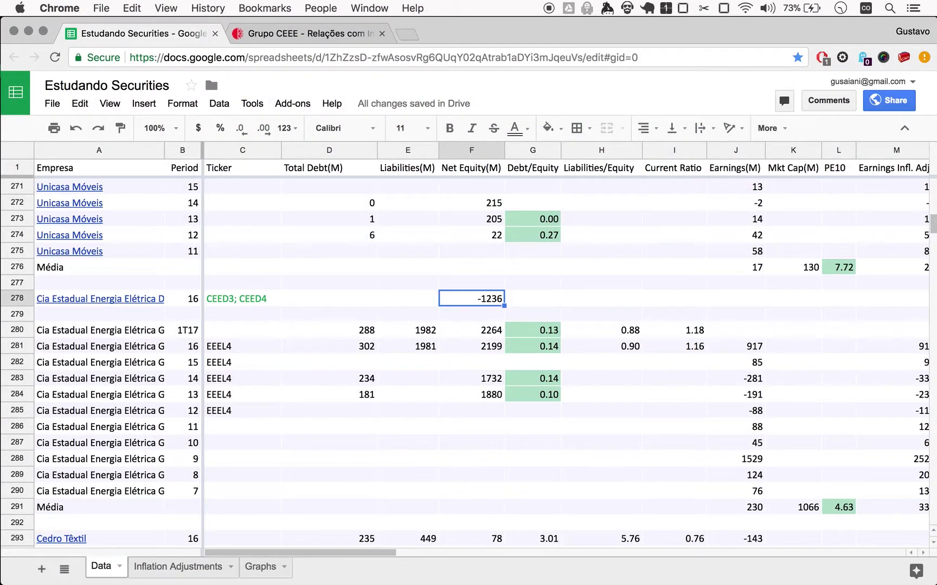
{"action": "key", "text": "Left"}
{"action": "type", "text": "4697"}
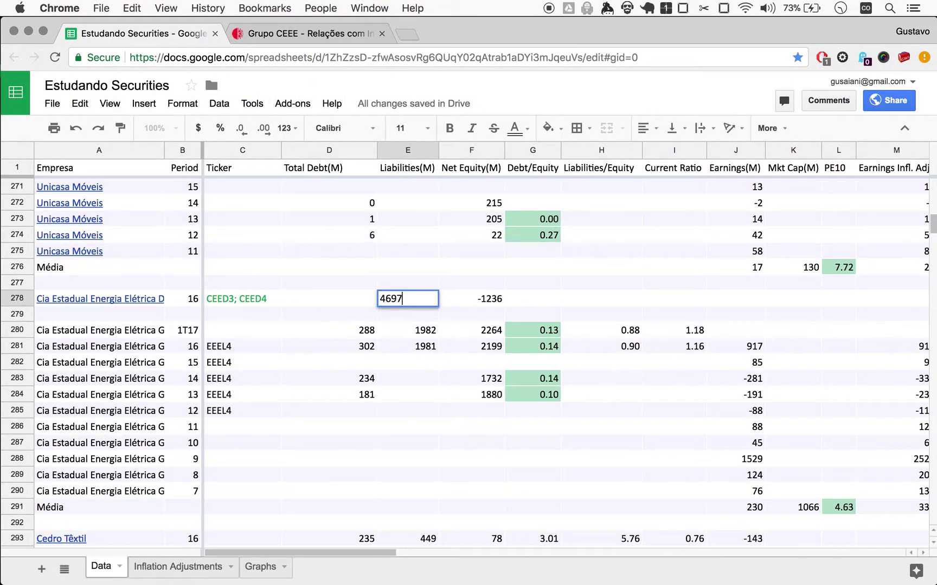
{"action": "key", "text": "Left"}
In Calculator, add the PDF's 2016 current and non-current Empréstimos, Financiamentos e Outras Captações, rounded to millions
{"action": "key", "text": "super+Tab"}
{"action": "key", "text": "Tab"}
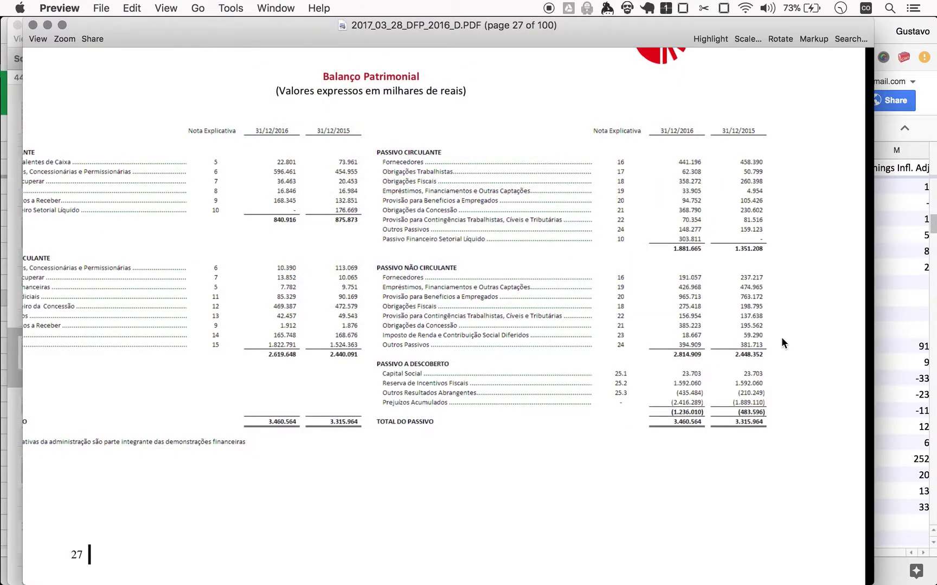
{"action": "key", "text": "super+space"}
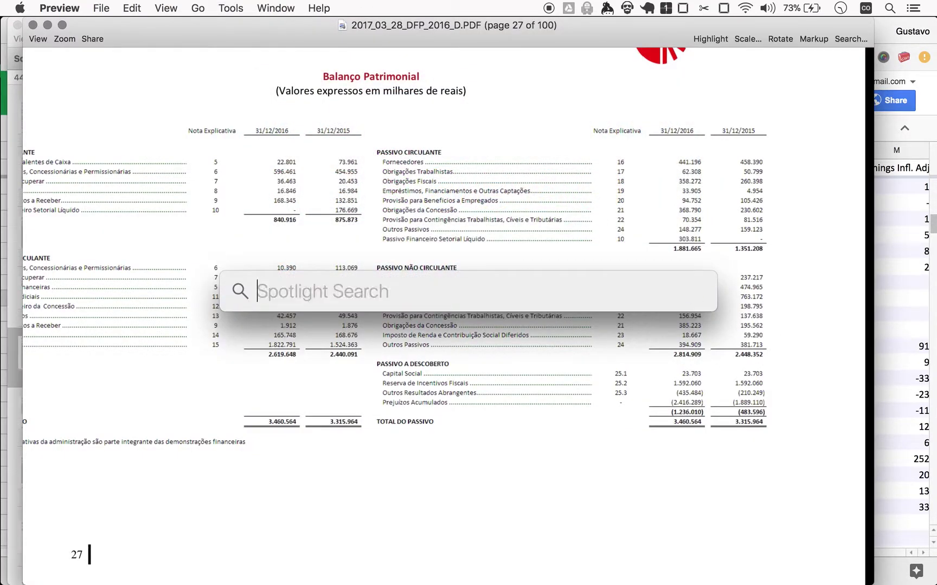
{"action": "type", "text": "calc"}
{"action": "key", "text": "Return"}
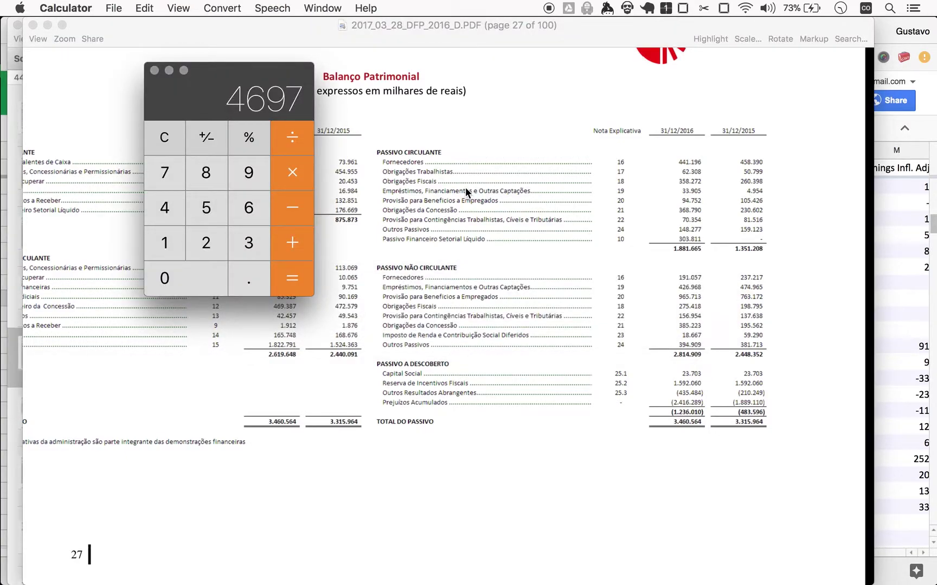
{"action": "type", "text": "34"}
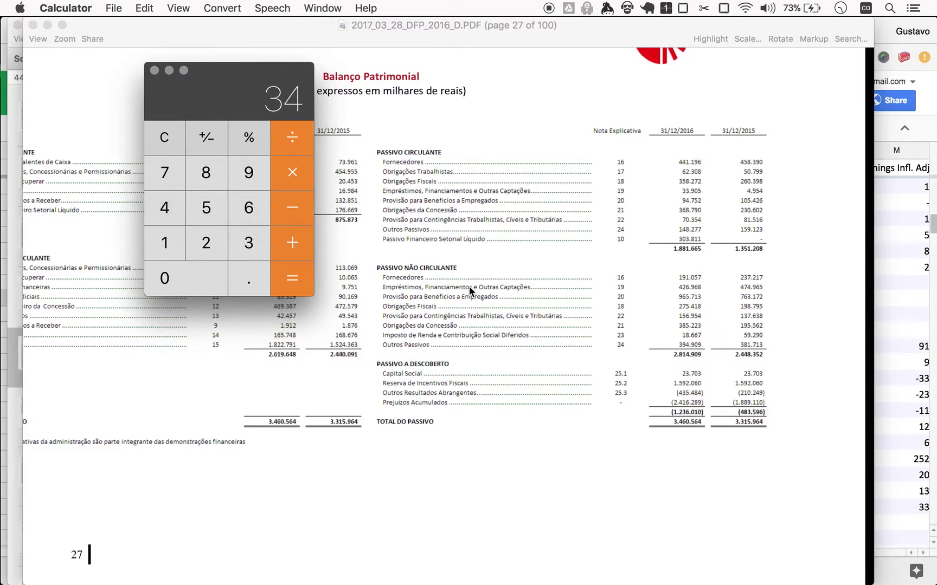
{"action": "type", "text": "2"}
{"action": "key", "text": "Return"}
Record 461 as the Total Debt(M) in row 278 of the spreadsheet
{"action": "key", "text": "super+Tab"}
{"action": "key", "text": "super+Tab"}
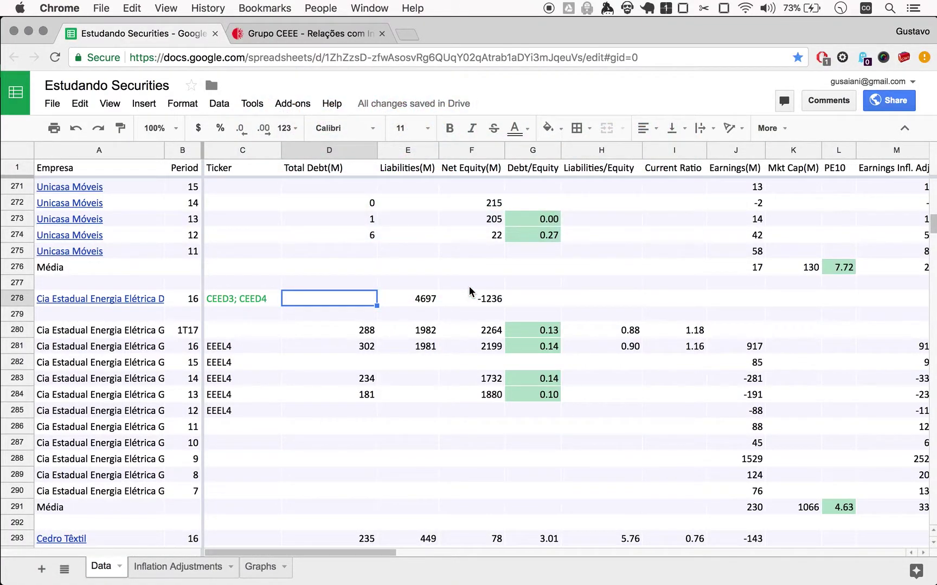
{"action": "key", "text": "super+Tab"}
{"action": "key", "text": "super+Tab"}
{"action": "type", "text": "461"}
{"action": "key", "text": "Tab"}
{"action": "key", "text": "Tab"}
{"action": "key", "text": "Tab"}
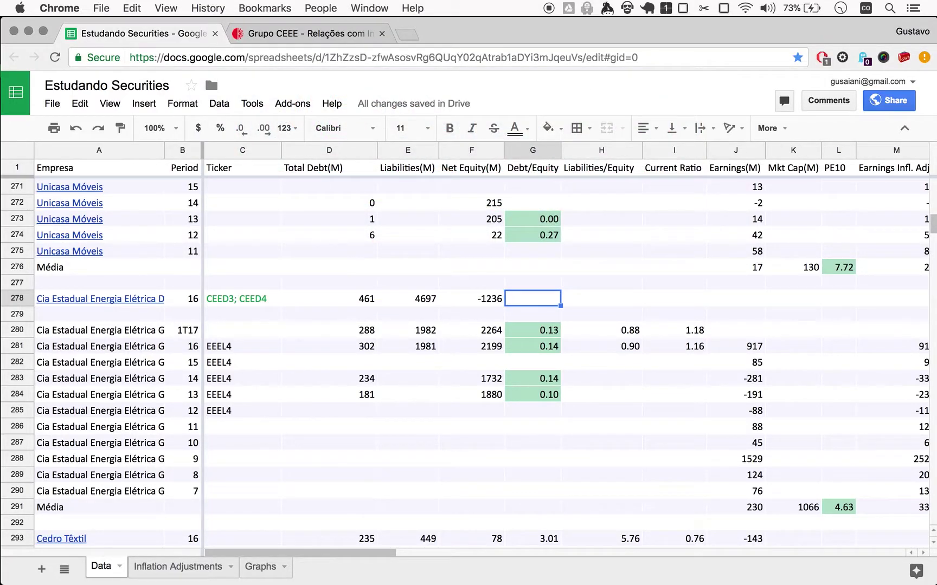
Look up the 2016 and 2015 Prejuízo do Exercício in the Demonstração do Resultado of the CEEE-D PDF
{"action": "key", "text": "Tab"}
{"action": "key", "text": "Tab"}
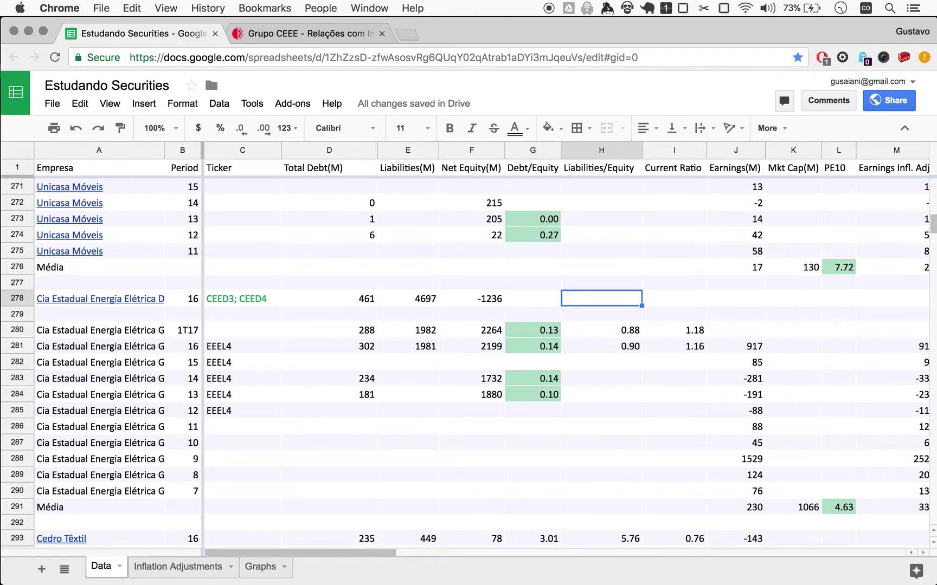
{"action": "key", "text": "Tab"}
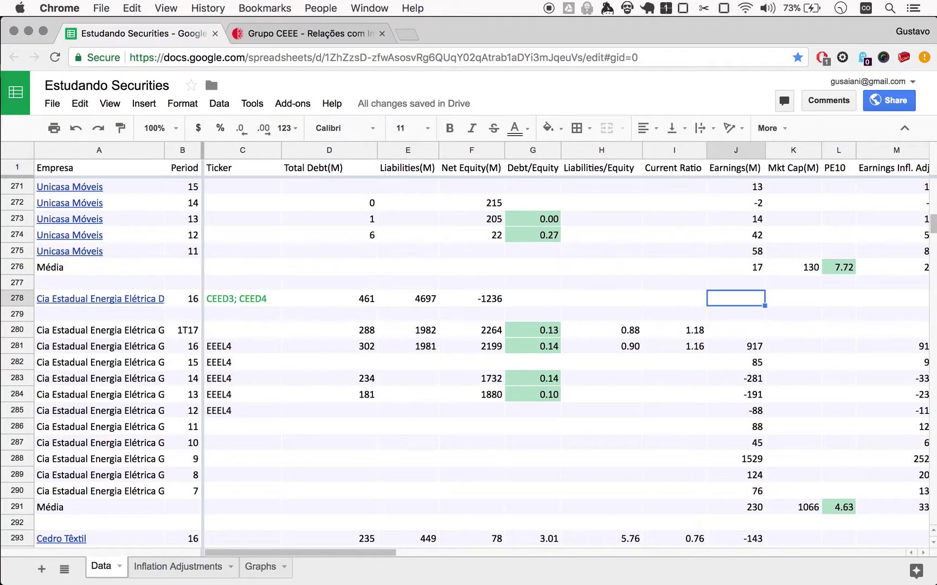
{"action": "key", "text": "super+Tab"}
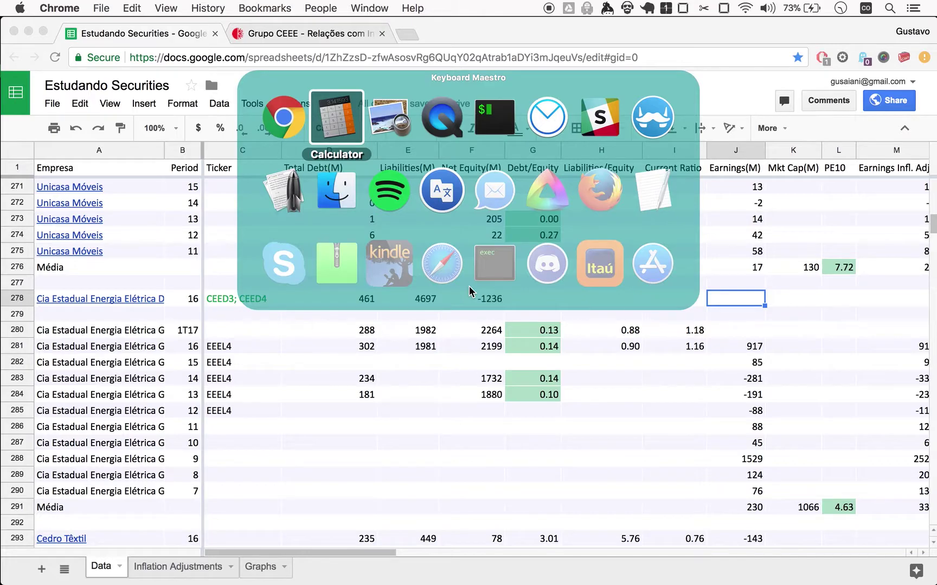
{"action": "key", "text": "super+Tab"}
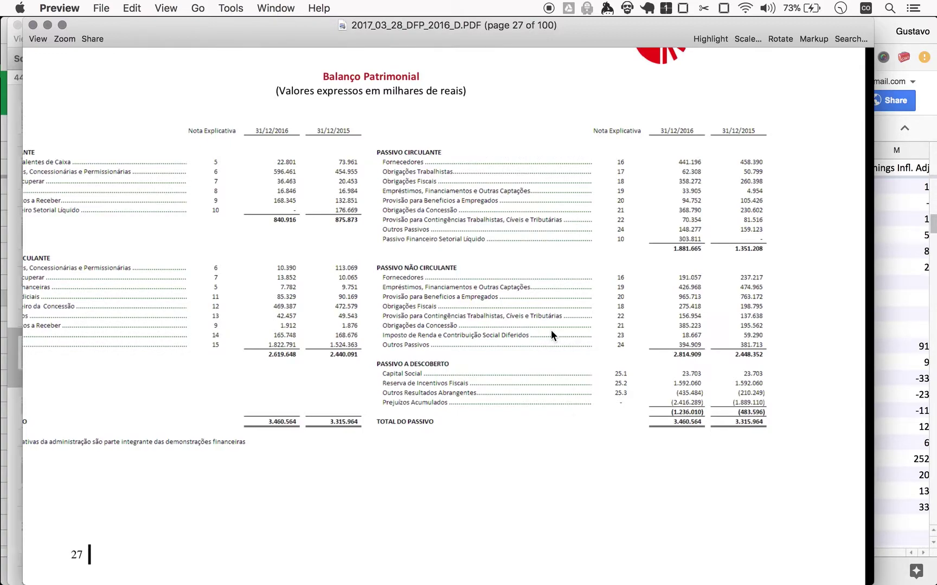
{"action": "scroll", "coordinate": [551, 332], "scroll_direction": "down", "scroll_amount": 15}
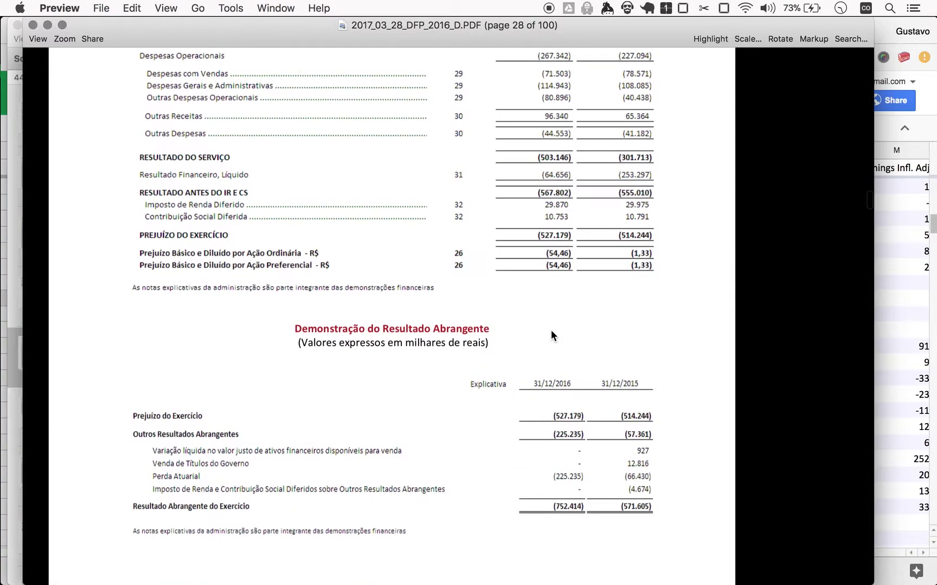
{"action": "scroll", "coordinate": [552, 333], "scroll_direction": "up", "scroll_amount": 5}
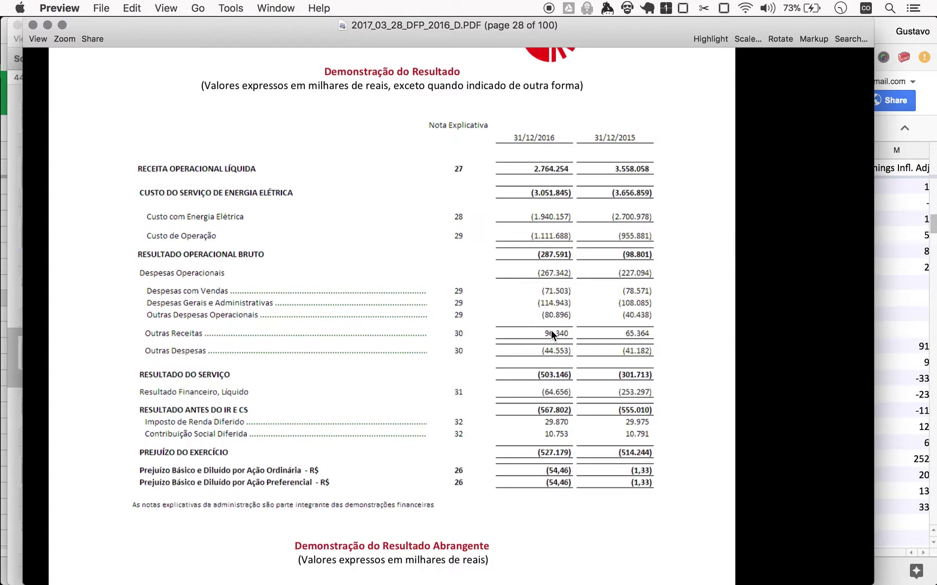
{"action": "scroll", "coordinate": [551, 332], "scroll_direction": "down", "scroll_amount": 3}
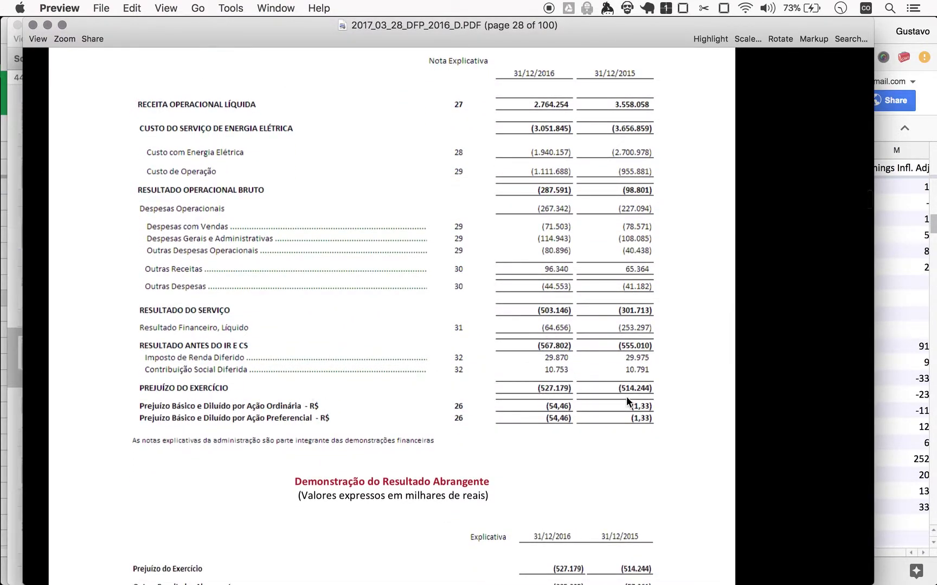
In the spreadsheet, insert one row below row 278
{"action": "key", "text": "super+Tab"}
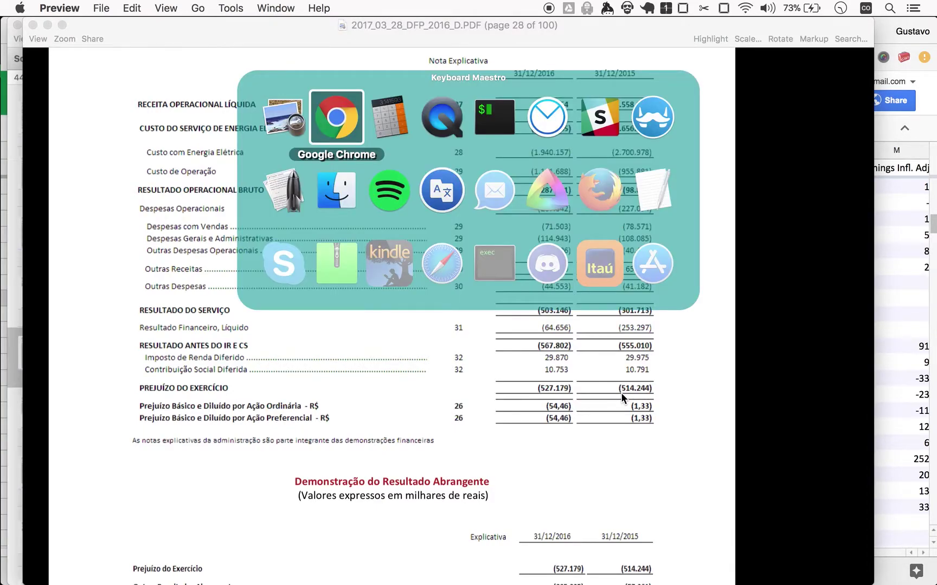
{"action": "left_click", "coordinate": [16, 298]}
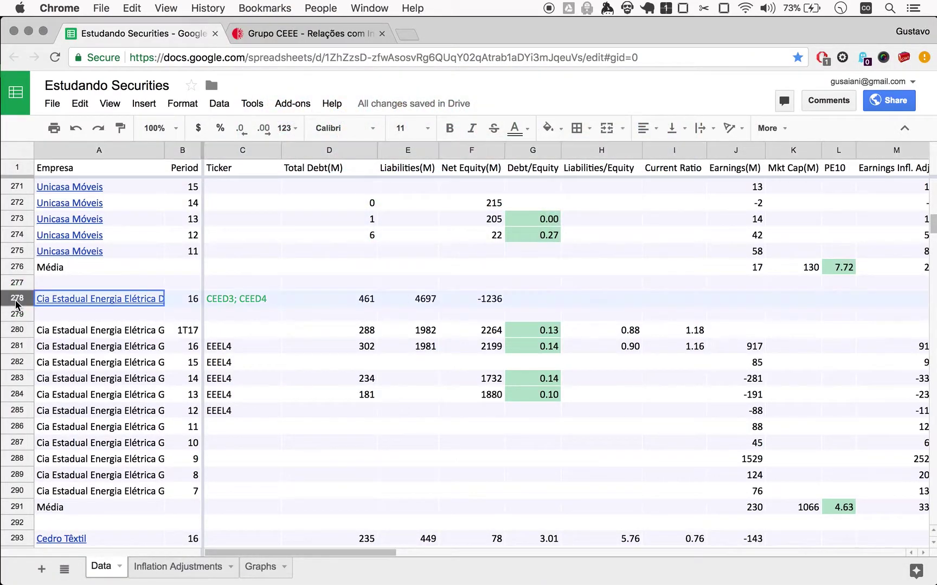
{"action": "right_click", "coordinate": [16, 298]}
{"action": "left_click", "coordinate": [32, 423]}
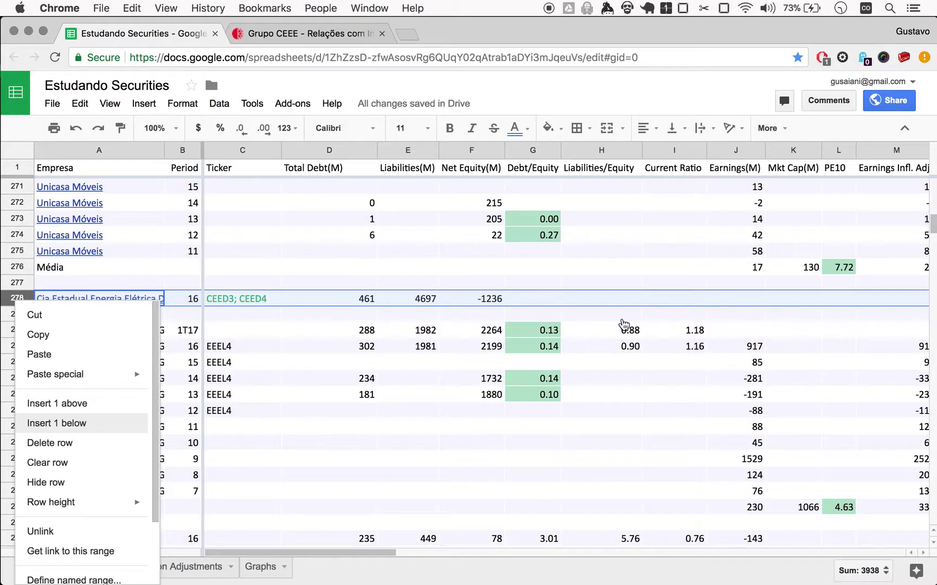
Enter Earnings(M) of 527 in row 278 and 514 in row 279
{"action": "left_click", "coordinate": [745, 300]}
{"action": "type", "text": "527"}
{"action": "key", "text": "Return"}
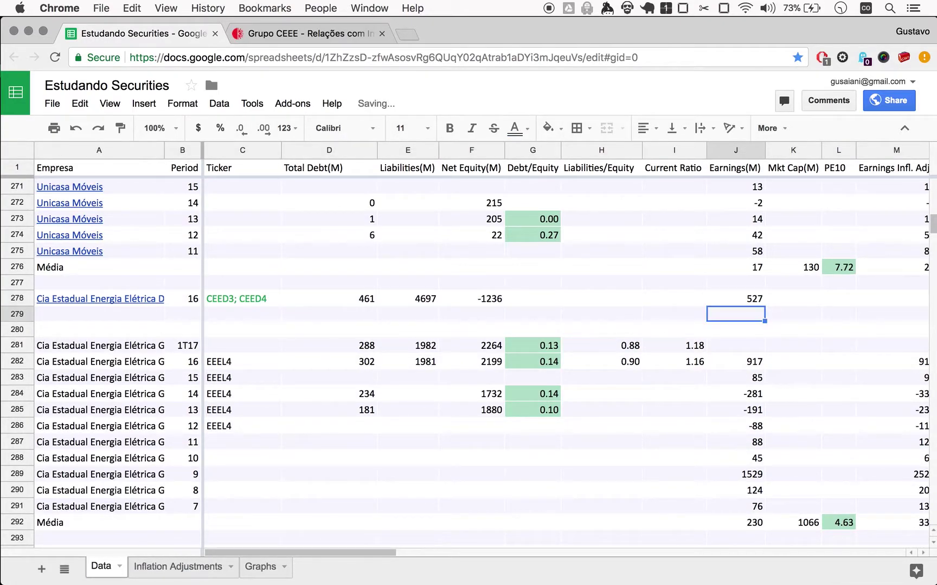
{"action": "type", "text": "514"}
{"action": "key", "text": "Return"}
Copy the company name from row 278 down to row 279 and enter 15 as that row's Period
{"action": "left_click", "coordinate": [111, 300]}
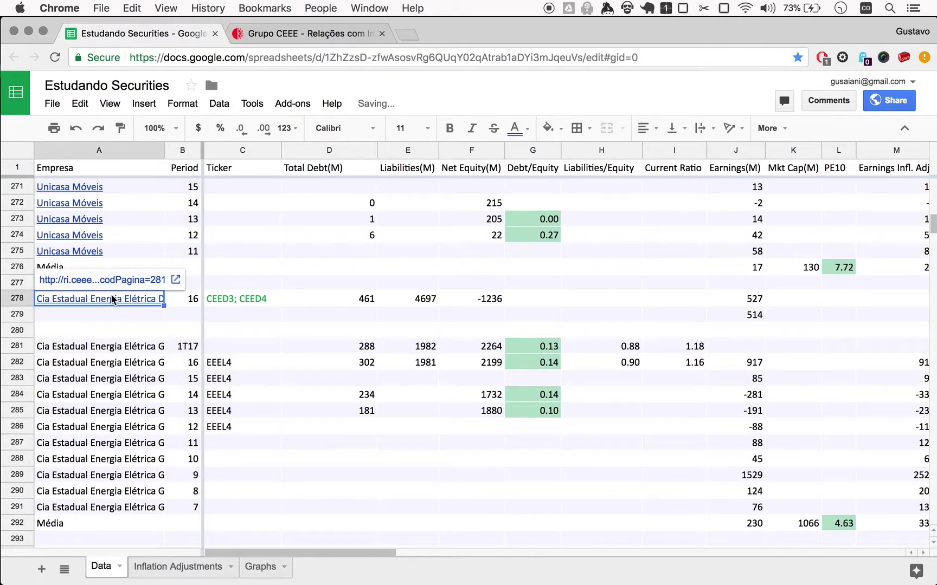
{"action": "left_click_drag", "start_coordinate": [164, 307], "coordinate": [179, 325]}
{"action": "left_click", "coordinate": [181, 319]}
{"action": "type", "text": "15"}
{"action": "key", "text": "Return"}
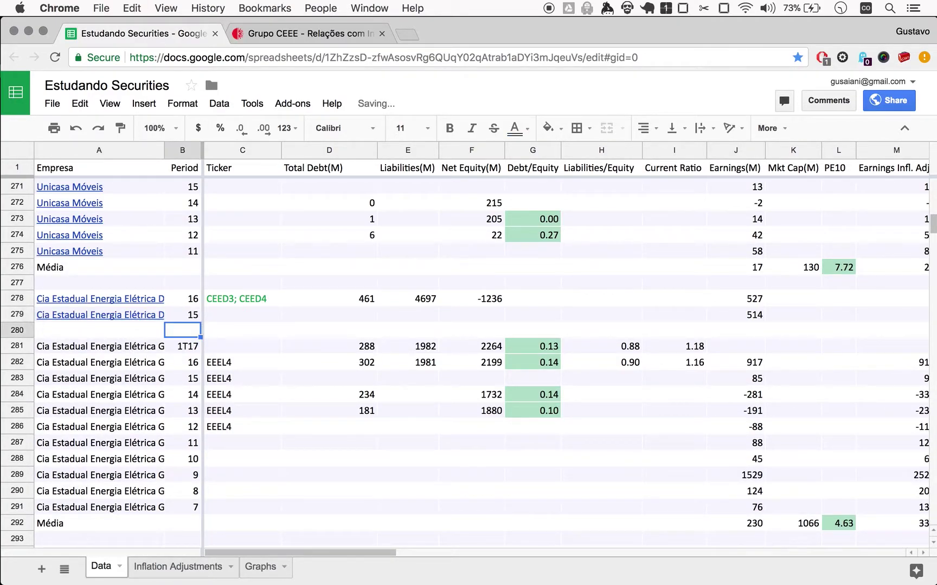
Switch to the CEEE-D PDF in Preview and examine the operating and investing cash flows in the Demonstração dos Fluxos de Caixa
{"action": "key", "text": "super+Tab"}
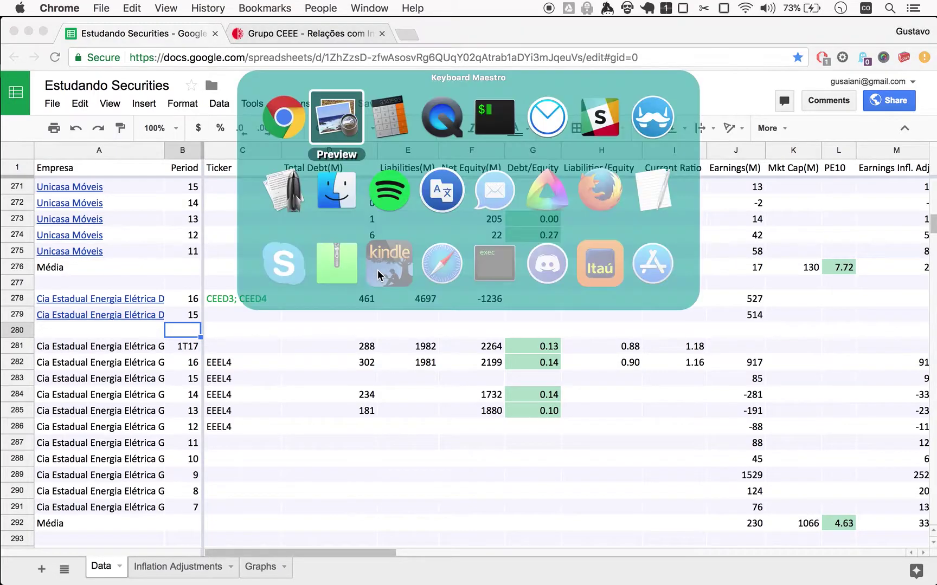
{"action": "scroll", "coordinate": [407, 337], "scroll_direction": "down", "scroll_amount": 5}
{"action": "scroll", "coordinate": [407, 337], "scroll_direction": "down", "scroll_amount": 10}
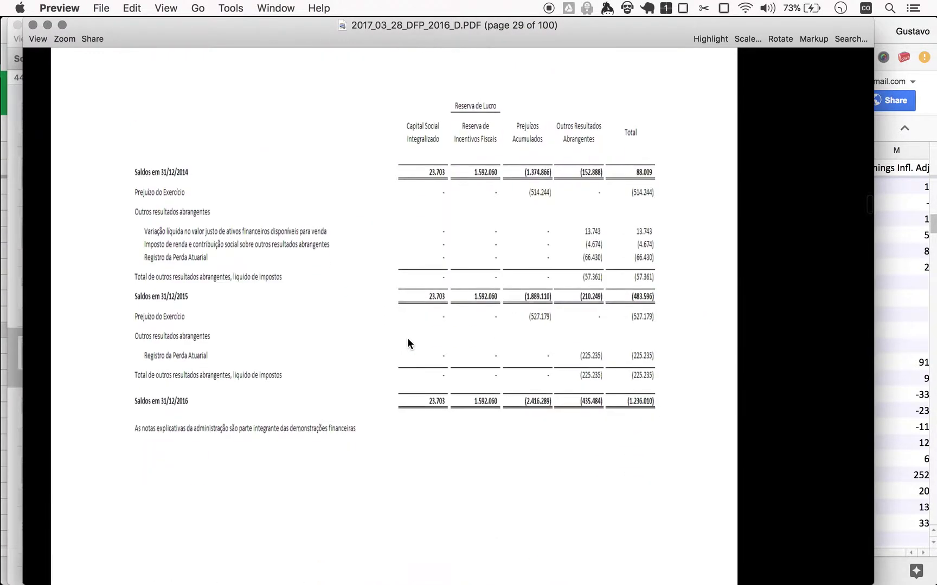
{"action": "scroll", "coordinate": [407, 337], "scroll_direction": "up", "scroll_amount": 4}
{"action": "scroll", "coordinate": [407, 337], "scroll_direction": "down", "scroll_amount": 15}
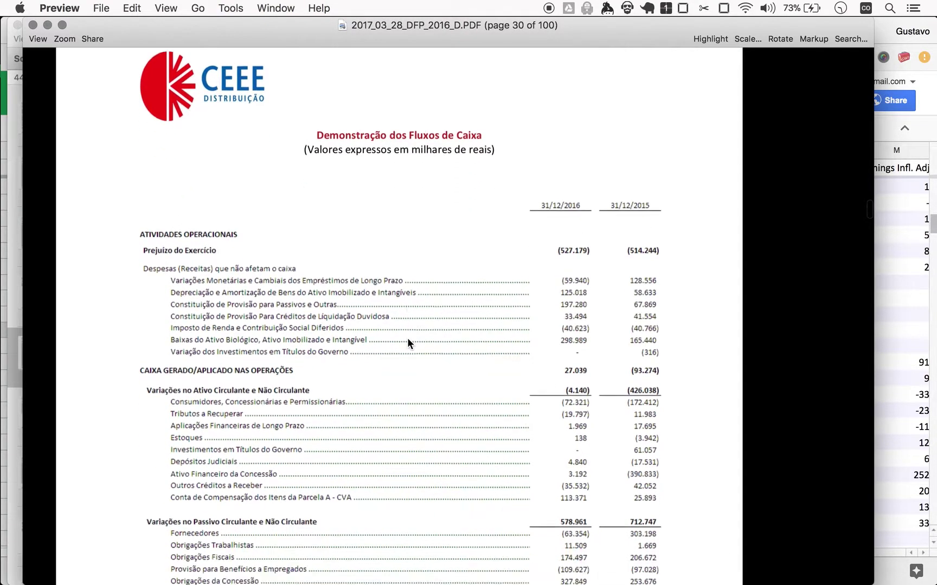
{"action": "scroll", "coordinate": [407, 338], "scroll_direction": "down", "scroll_amount": 5}
{"action": "scroll", "coordinate": [408, 339], "scroll_direction": "down", "scroll_amount": 3}
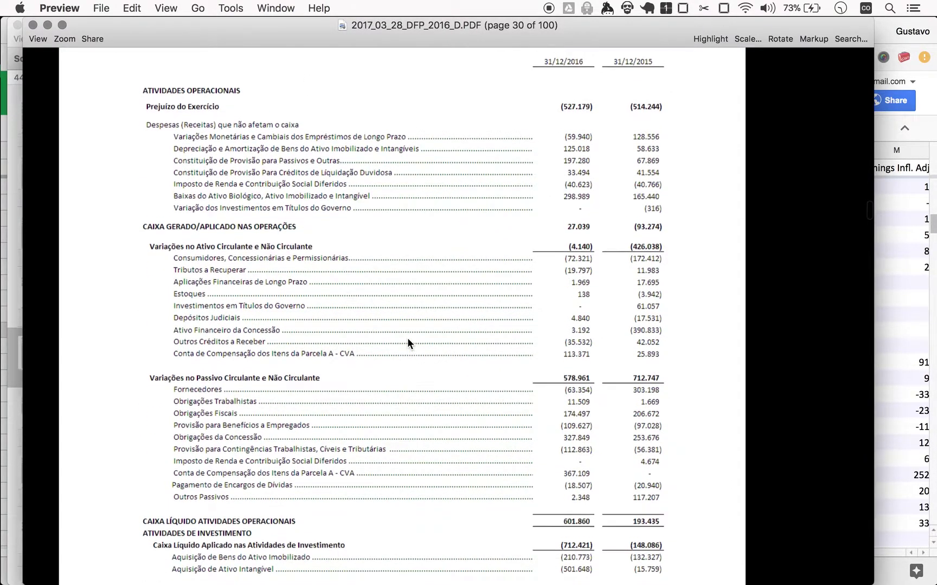
{"action": "scroll", "coordinate": [407, 339], "scroll_direction": "down", "scroll_amount": 5}
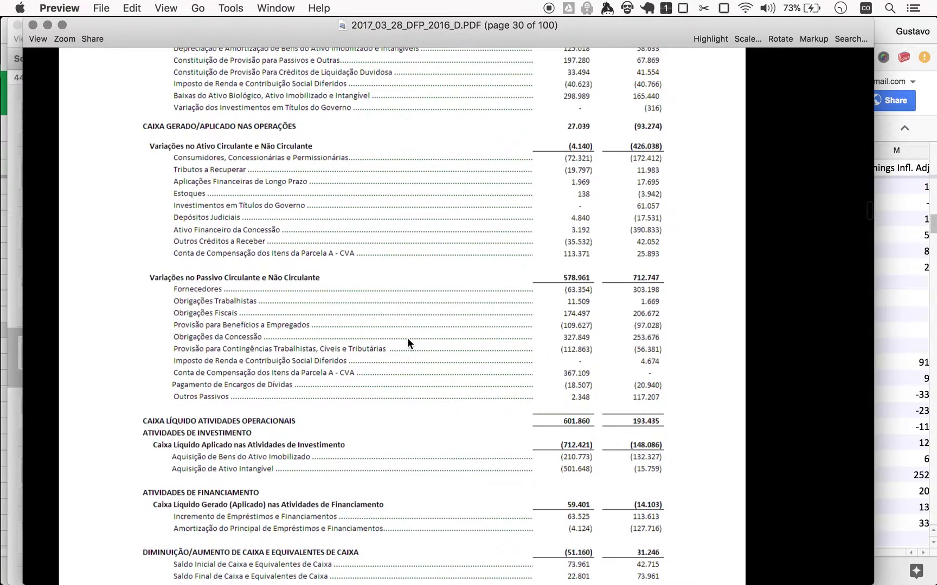
{"action": "scroll", "coordinate": [407, 337], "scroll_direction": "down", "scroll_amount": 8}
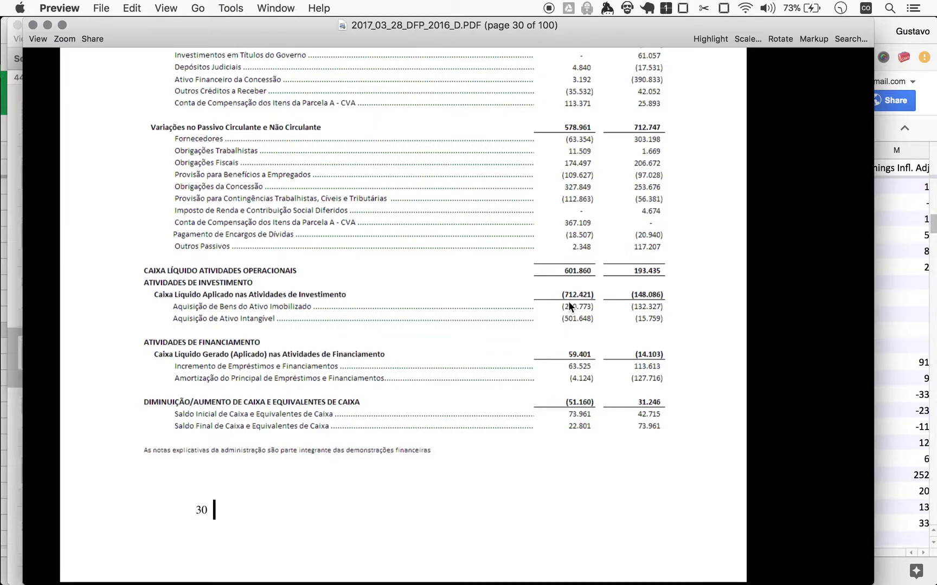
Open Calculator and compute 2016 operating cash flow minus investing outflow as 602-712
{"action": "key", "text": "super+space"}
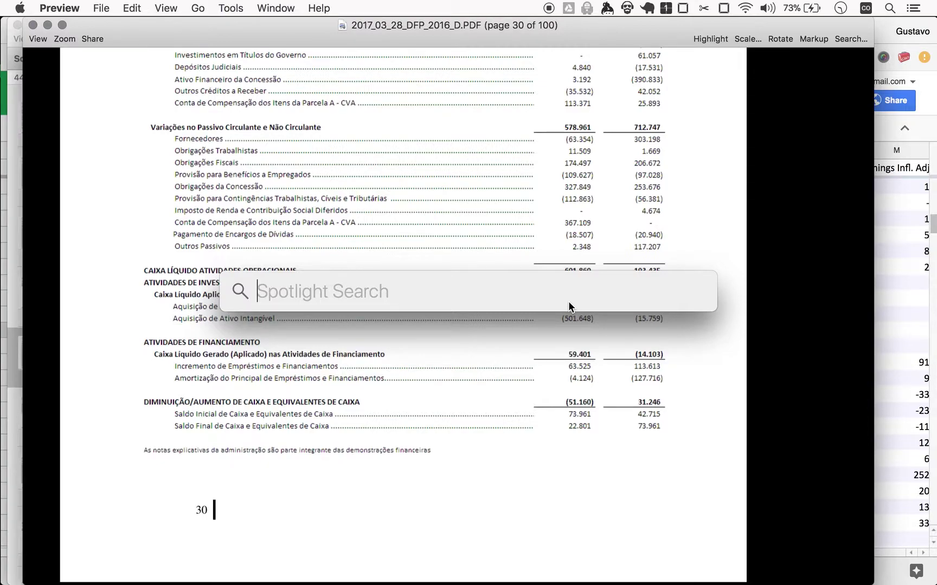
{"action": "type", "text": "calc"}
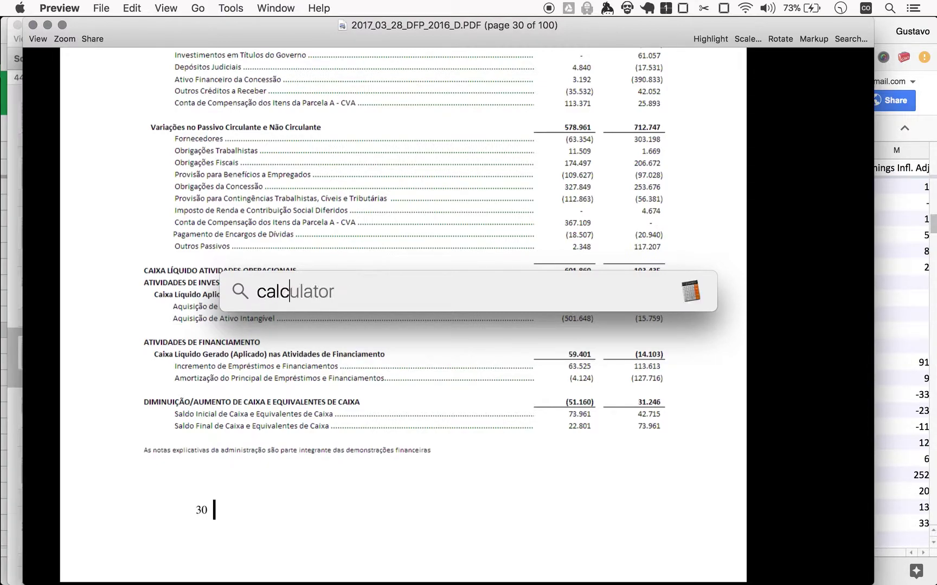
{"action": "key", "text": "Return"}
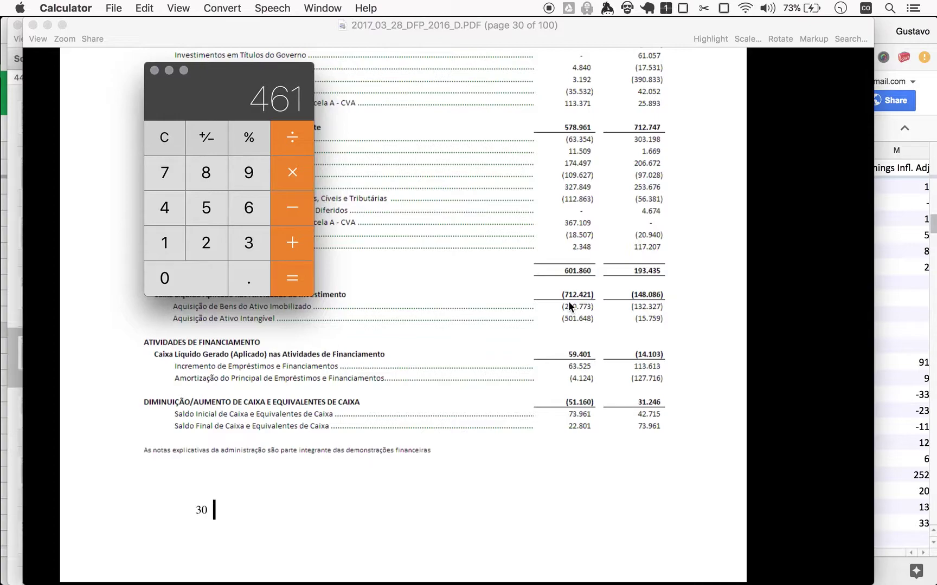
{"action": "type", "text": "602-712="}
Back in the Chrome spreadsheet, enter -110 as the Free Cash Flow in row 278
{"action": "key", "text": "super+Tab"}
{"action": "key", "text": "super+Tab"}
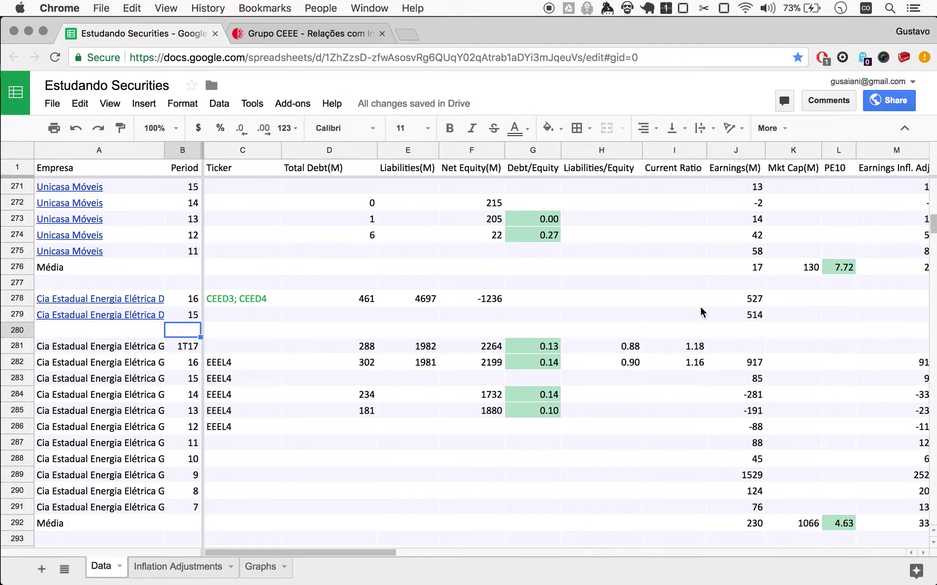
{"action": "scroll", "coordinate": [700, 307], "scroll_direction": "right", "scroll_amount": 5}
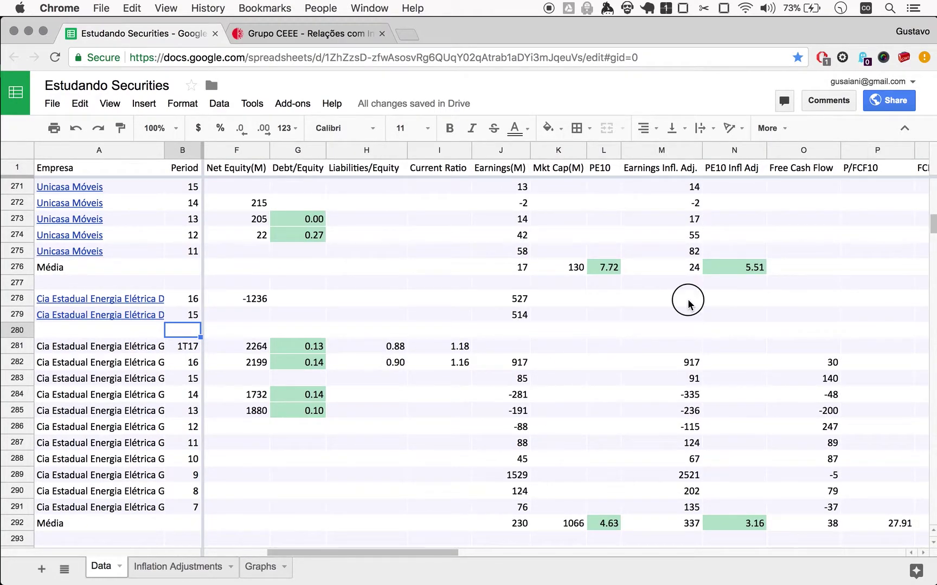
{"action": "left_click", "coordinate": [689, 304]}
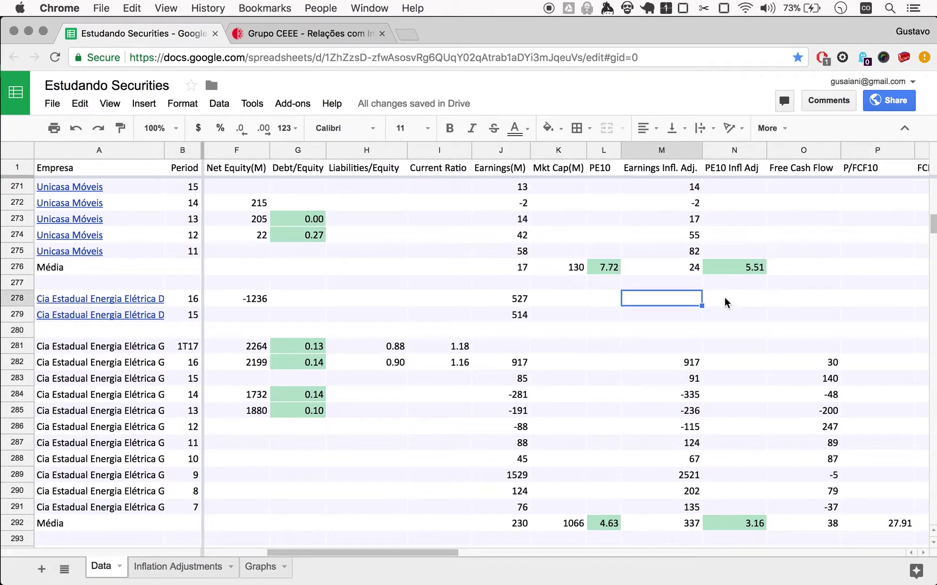
{"action": "left_click", "coordinate": [790, 304]}
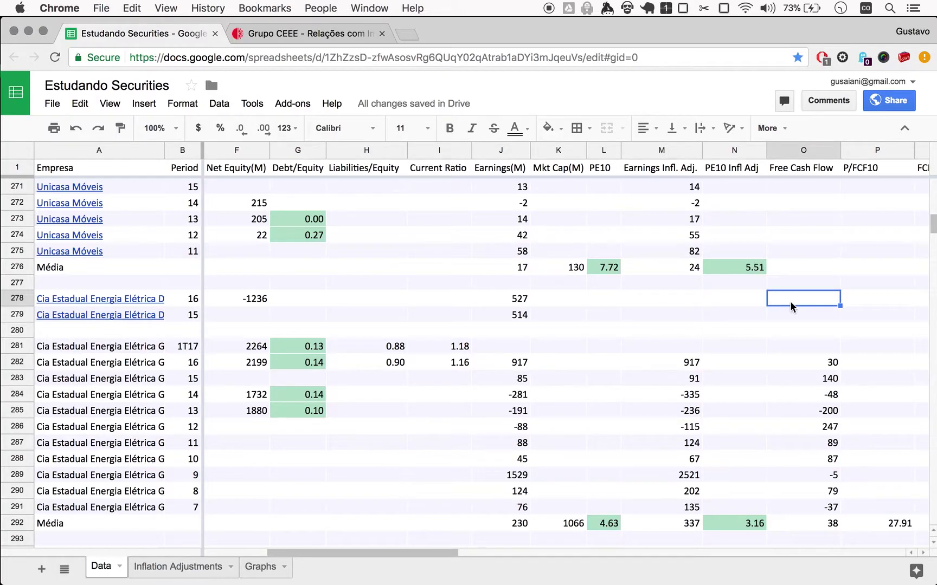
{"action": "type", "text": "-110"}
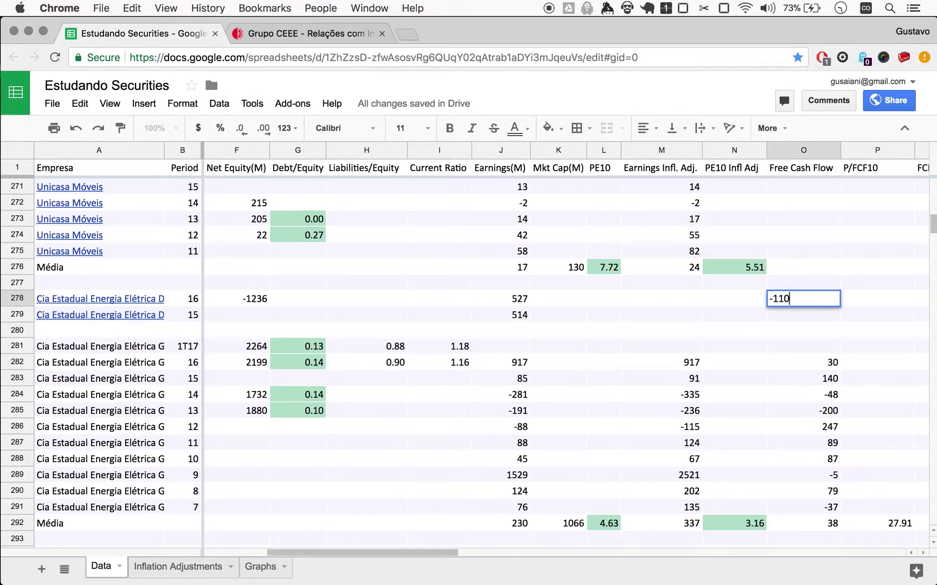
{"action": "key", "text": "Return"}
Check the 2015 operating and investing cash flows in the PDF and enter 45 as the spreadsheet's Free Cash Flow in row 279
{"action": "key", "text": "super+Tab"}
{"action": "key", "text": "super+Tab"}
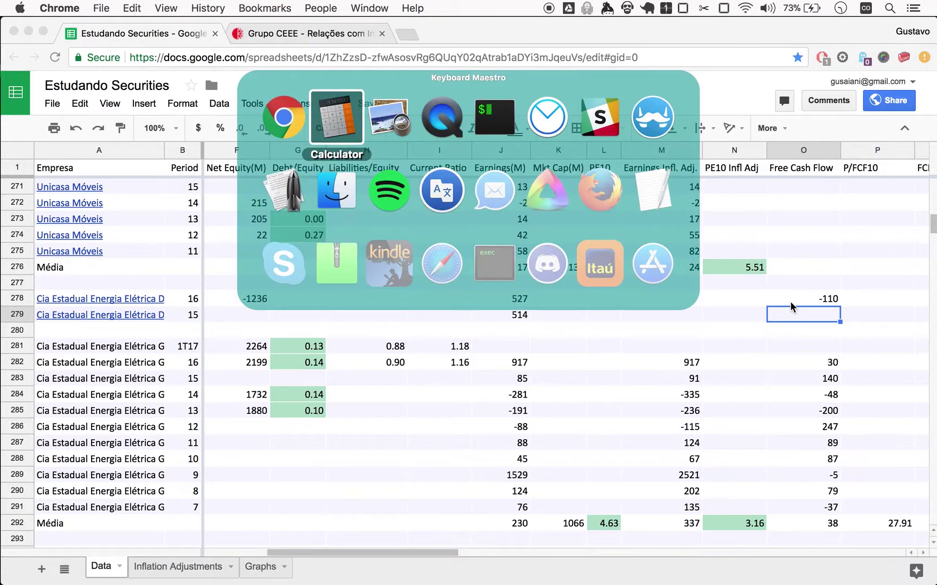
{"action": "scroll", "coordinate": [559, 256], "scroll_direction": "up", "scroll_amount": 5}
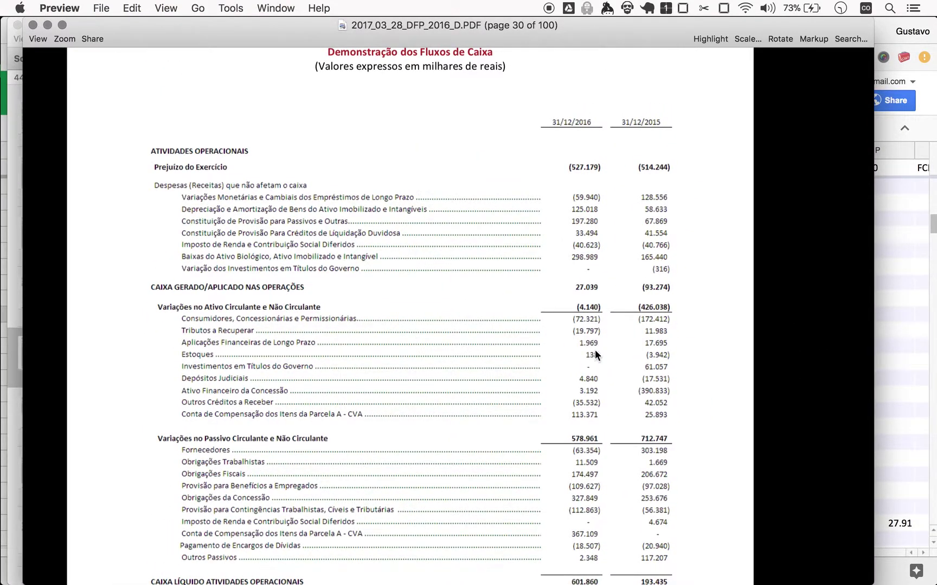
{"action": "scroll", "coordinate": [596, 349], "scroll_direction": "down", "scroll_amount": 5}
{"action": "scroll", "coordinate": [595, 350], "scroll_direction": "down", "scroll_amount": 3}
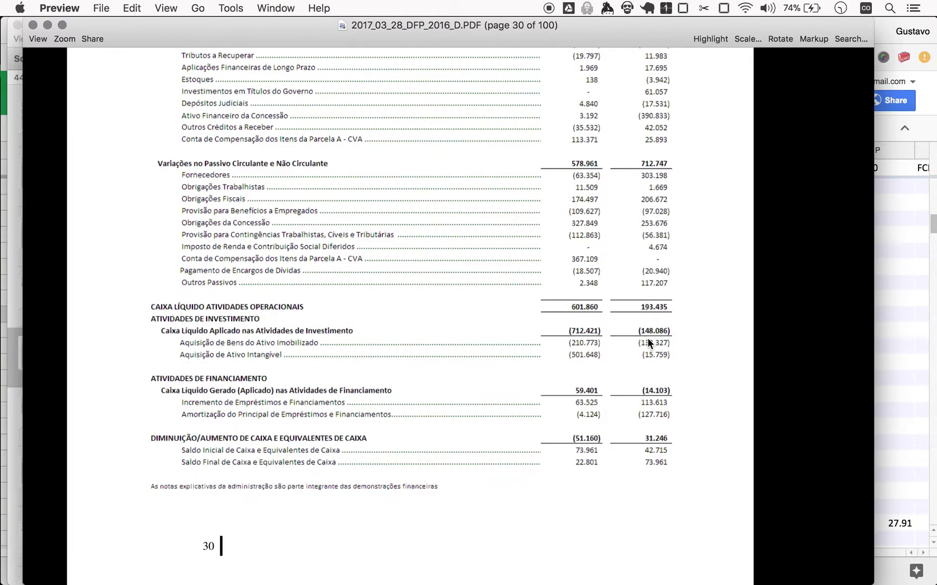
{"action": "key", "text": "super+Tab"}
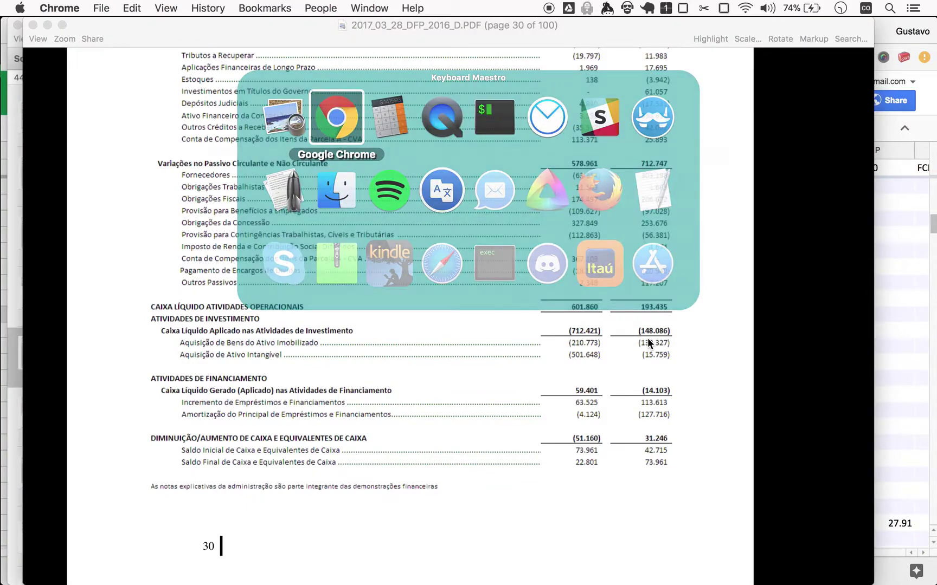
{"action": "type", "text": "45"}
{"action": "key", "text": "Return"}
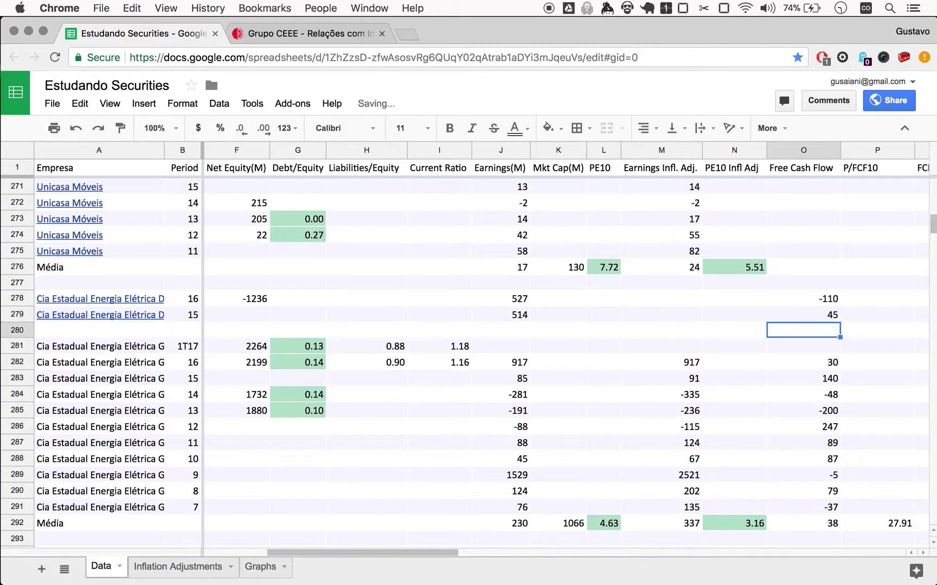
Correct the Earnings(M) value in row 278 to -527
{"action": "key", "text": "Up"}
{"action": "key", "text": "Left"}
{"action": "key", "text": "Left"}
{"action": "key", "text": "Left"}
{"action": "key", "text": "Left"}
{"action": "key", "text": "Left"}
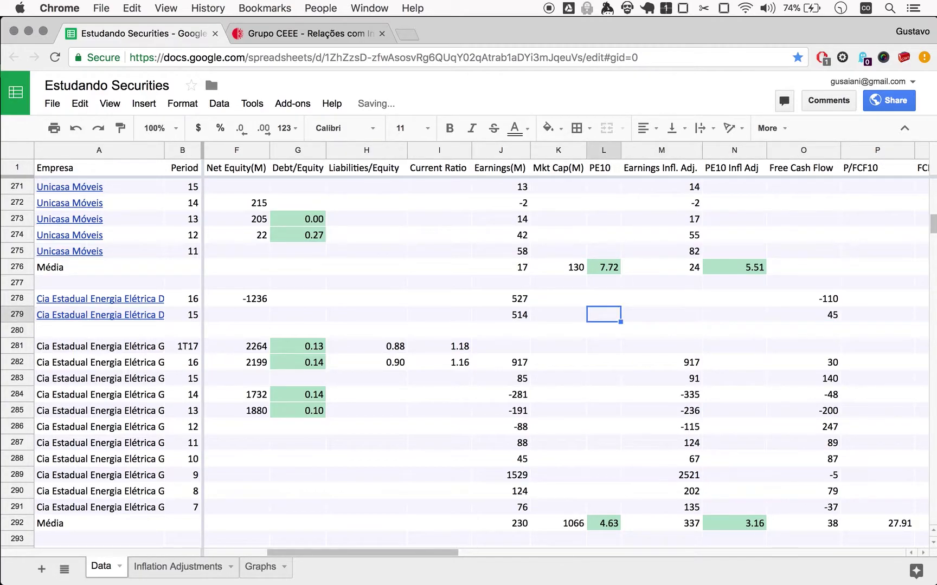
{"action": "key", "text": "Up"}
{"action": "key", "text": "Return"}
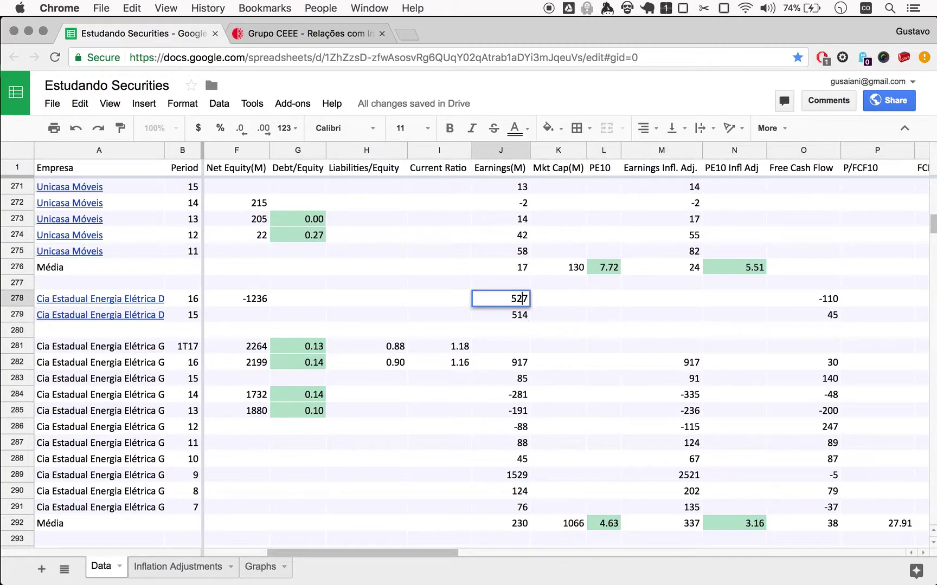
{"action": "key", "text": "Left"}
{"action": "key", "text": "Left"}
{"action": "type", "text": "-"}
{"action": "key", "text": "Return"}
Correct the Earnings(M) value in row 279 to -514
{"action": "key", "text": "Return"}
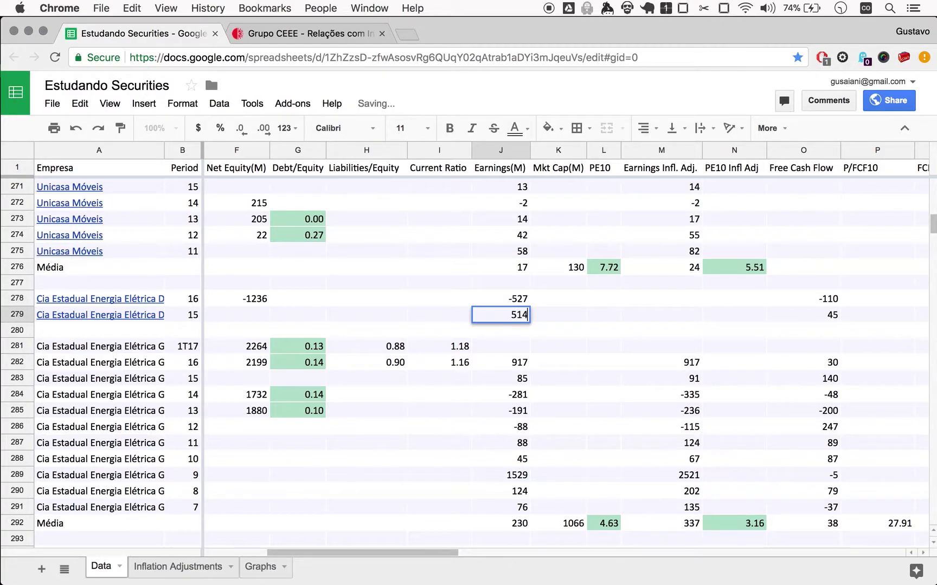
{"action": "key", "text": "Left"}
{"action": "type", "text": "-"}
{"action": "key", "text": "Return"}
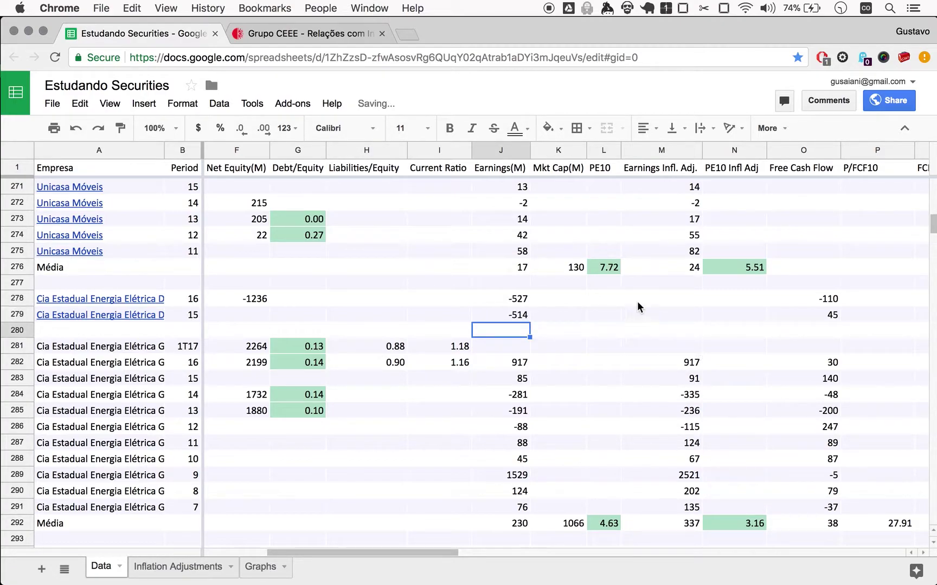
{"action": "scroll", "coordinate": [529, 350], "scroll_direction": "left", "scroll_amount": 5}
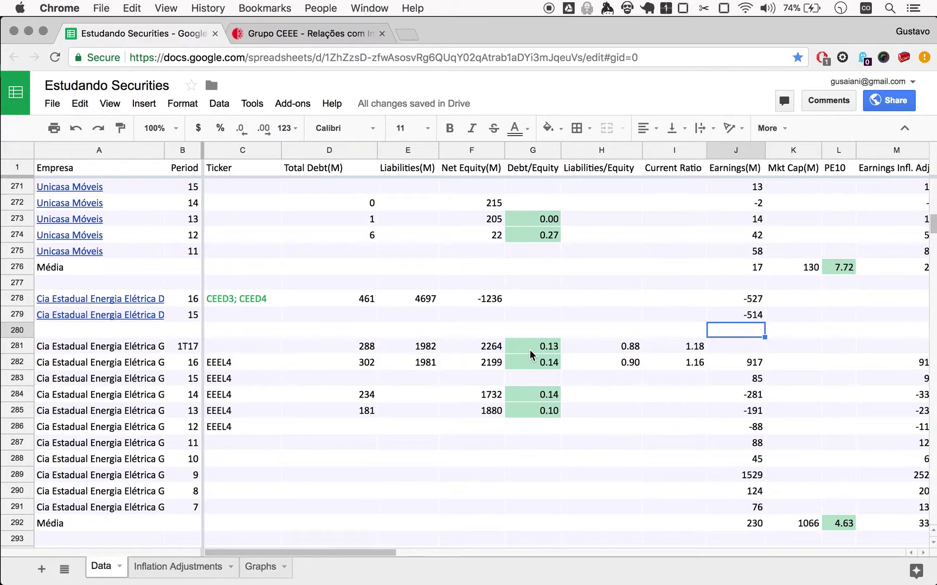